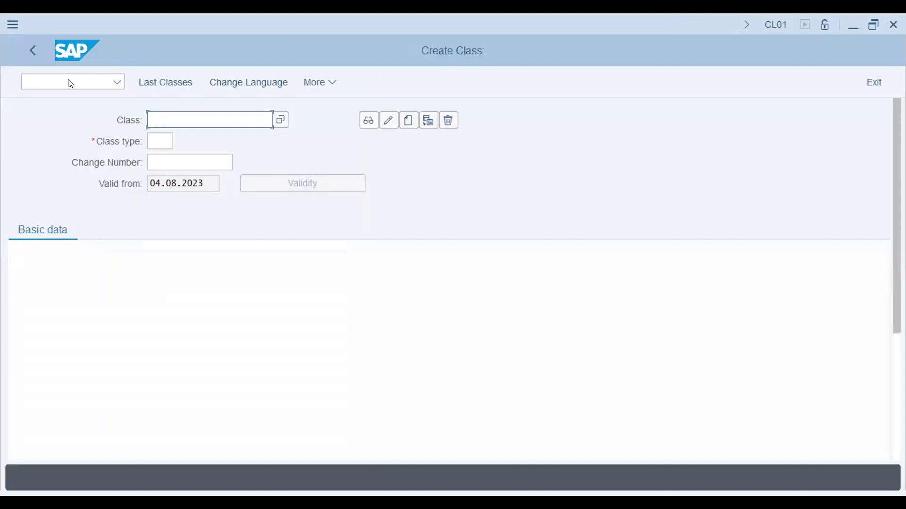
# Start creating the class MM_Material with class type 001 (Material Class)
pyautogui.write('MM_Material')
pyautogui.click(153, 137)
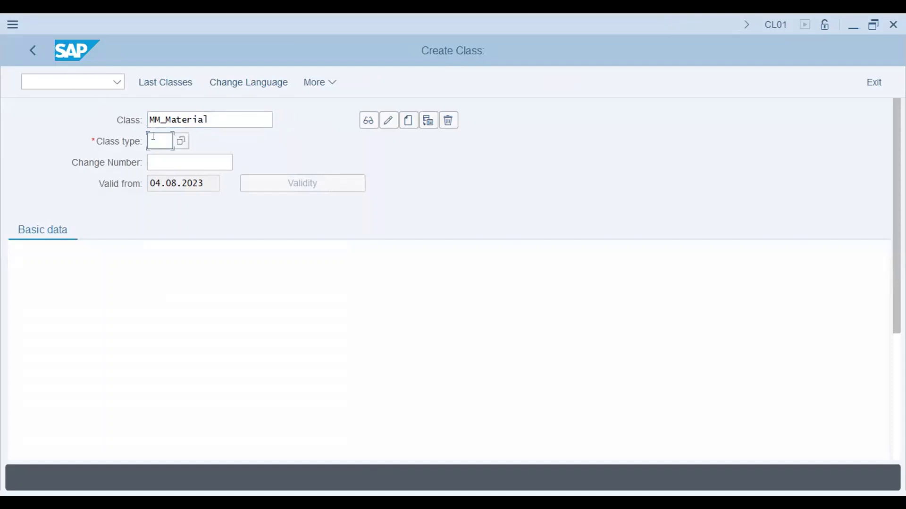
pyautogui.click(181, 141)
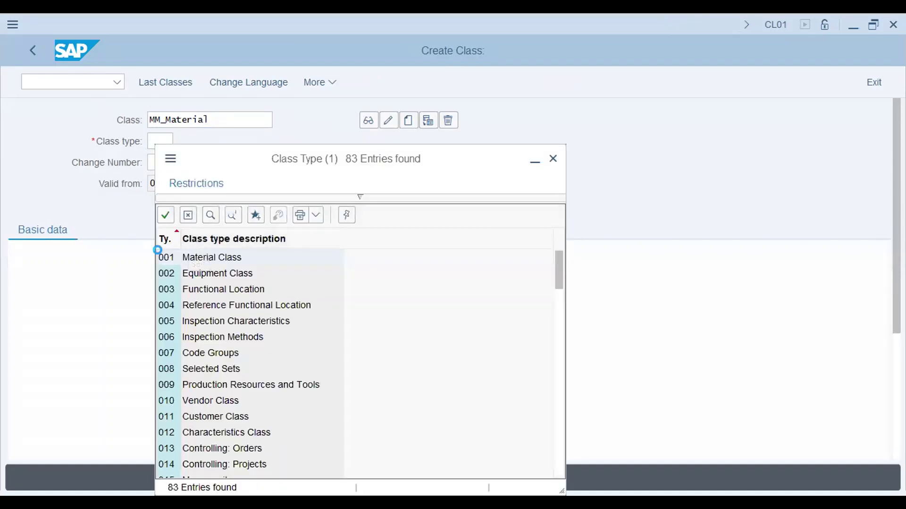
pyautogui.doubleClick(165, 257)
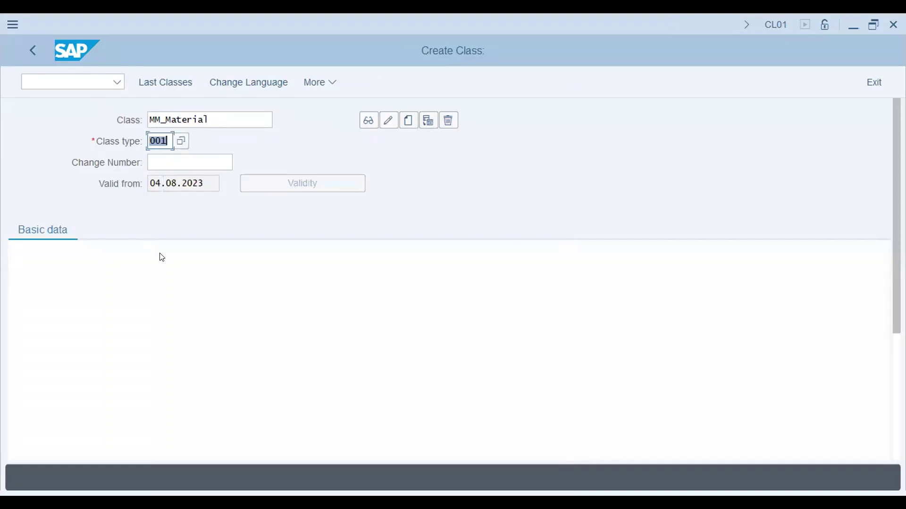
pyautogui.press('Return')
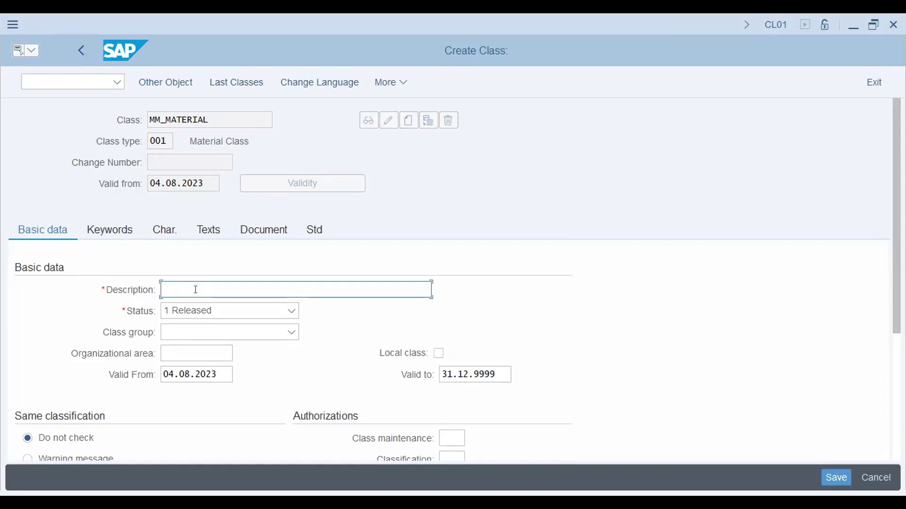
# Enter the class description "Material Class" and set its Valid From date to 01.01.2023
pyautogui.write('Material Class')
pyautogui.hotkey('ctrl', 'a')
pyautogui.moveTo(217, 375); pyautogui.dragTo(125, 374)
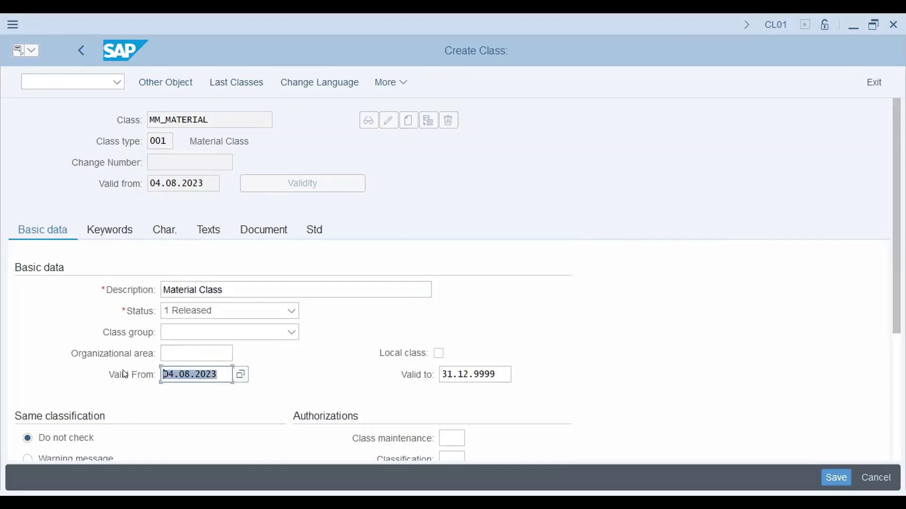
pyautogui.write('01.01.2')
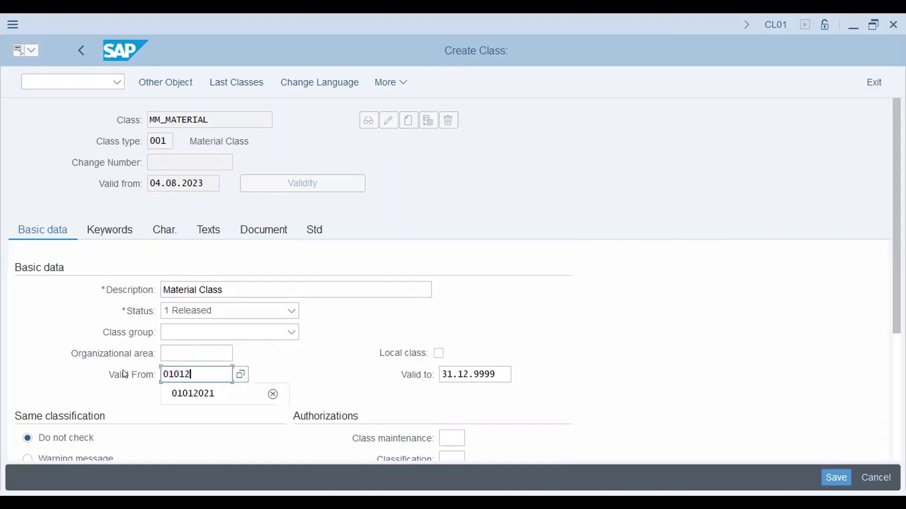
pyautogui.write('023')
pyautogui.press('Return')
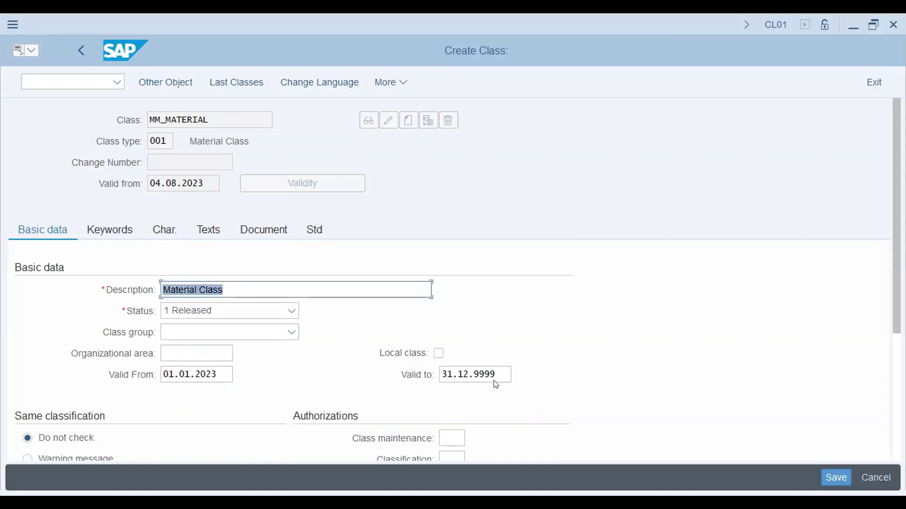
# Enter size and color as the first two characteristics of the class
pyautogui.click(113, 230)
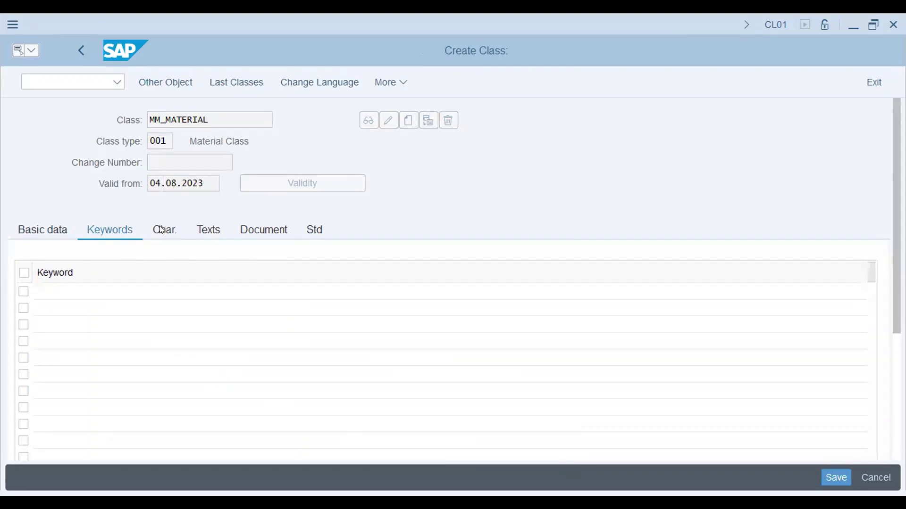
pyautogui.click(162, 230)
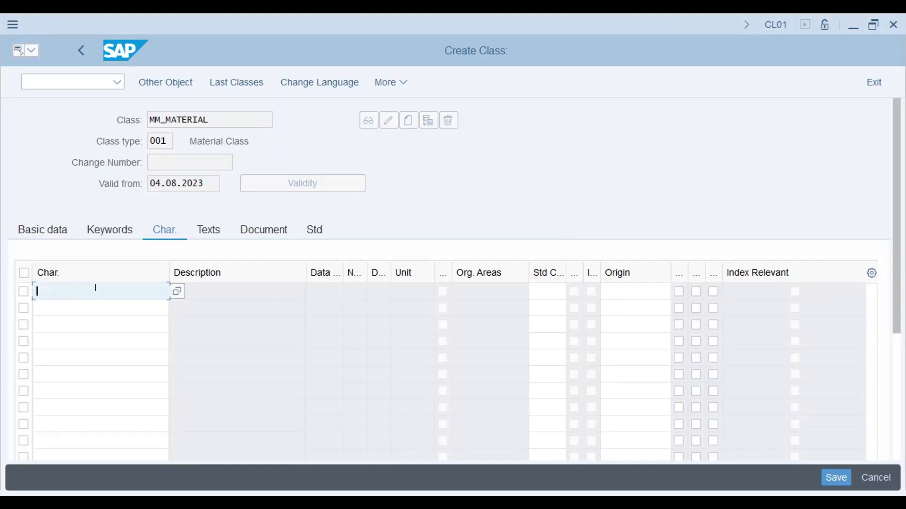
pyautogui.write('Siz')
pyautogui.press('BackSpace')
pyautogui.press('BackSpace')
pyautogui.press('BackSpace')
pyautogui.write('size')
pyautogui.click(89, 304)
pyautogui.write('colour')
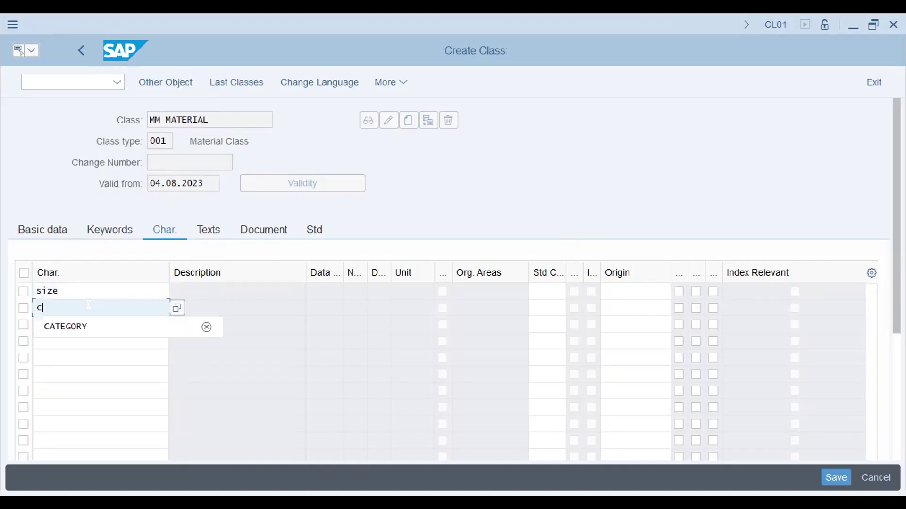
pyautogui.press('BackSpace')
pyautogui.press('BackSpace')
pyautogui.write('r')
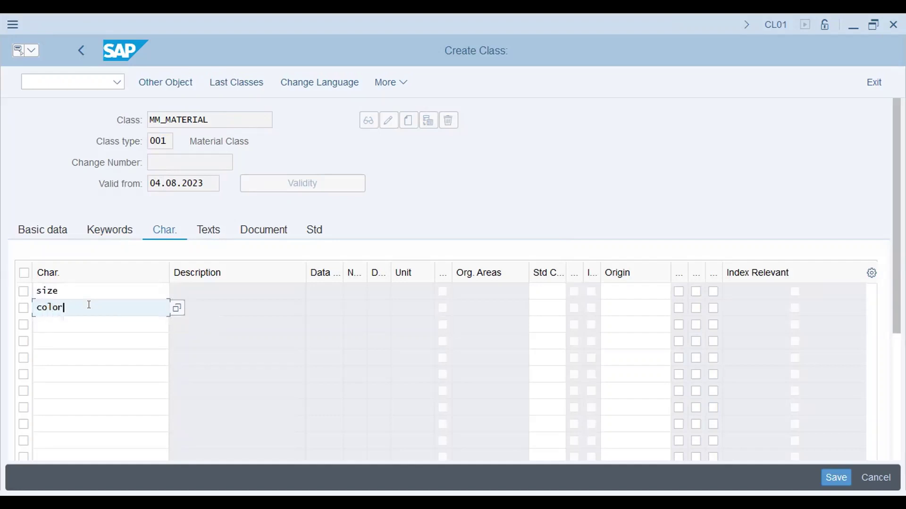
# Add fabric, brand and make to the class characteristics and confirm the list
pyautogui.click(84, 316)
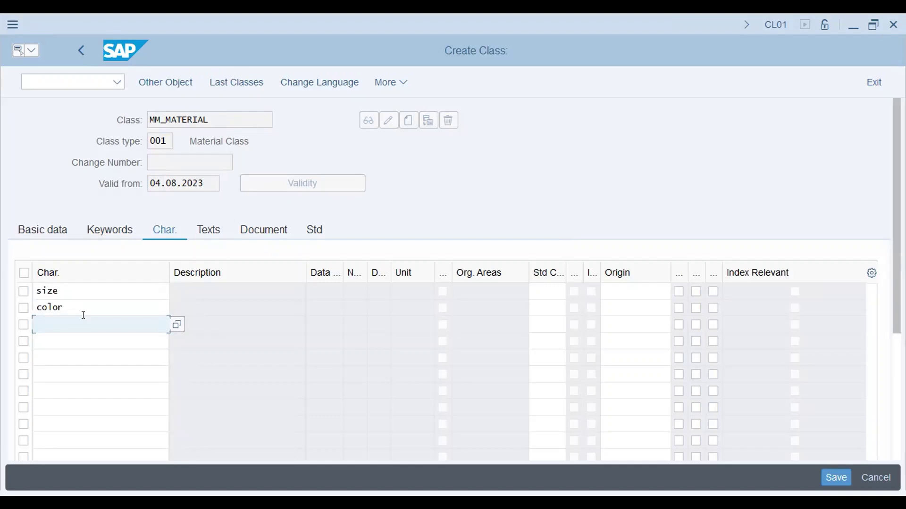
pyautogui.write('fabric')
pyautogui.click(89, 335)
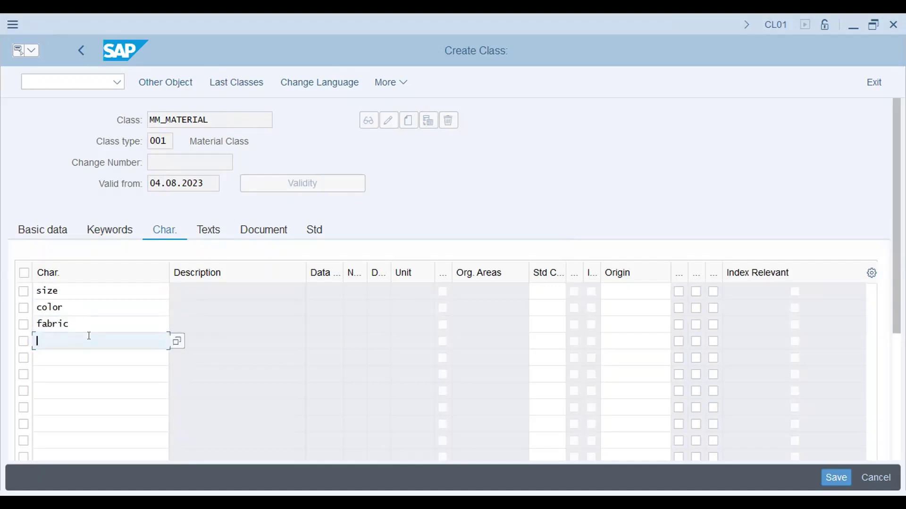
pyautogui.write('brand')
pyautogui.click(83, 352)
pyautogui.write('make')
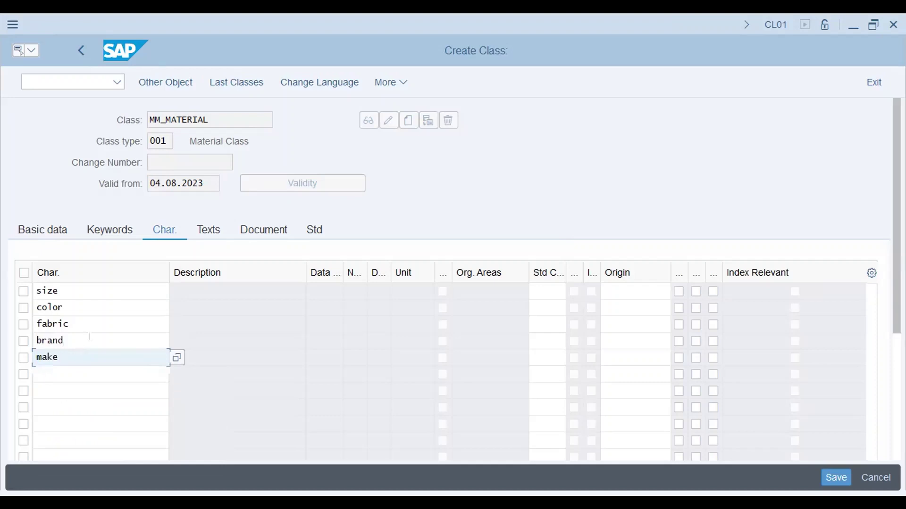
pyautogui.press('BackSpace')
pyautogui.press('Return')
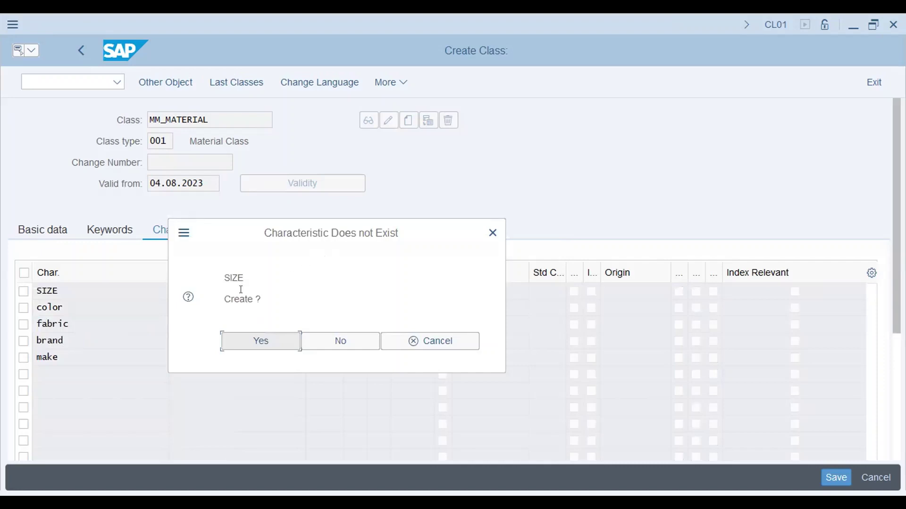
# Create the missing SIZE characteristic with description SIZE, data type CHAR Character Format and 30 characters
pyautogui.click(257, 340)
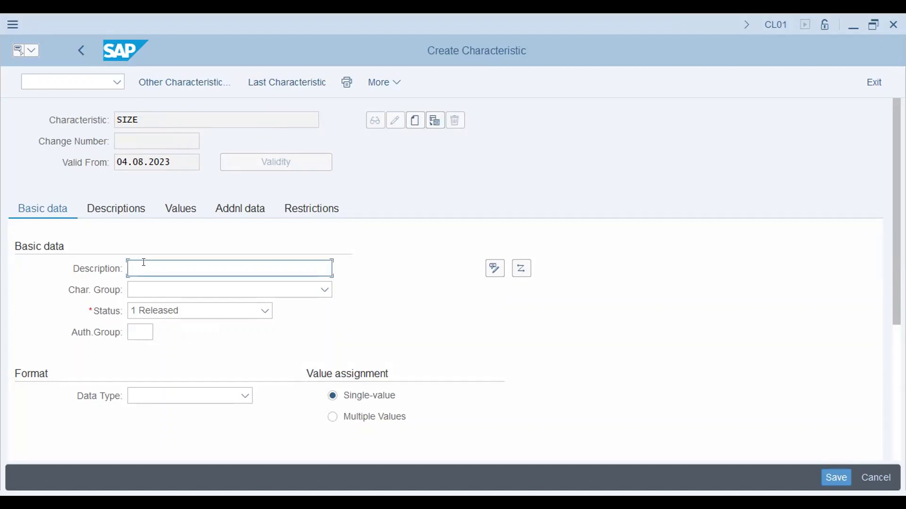
pyautogui.write('SIZE')
pyautogui.doubleClick(144, 262)
pyautogui.scroll(-2, 165, 364)
pyautogui.click(176, 325)
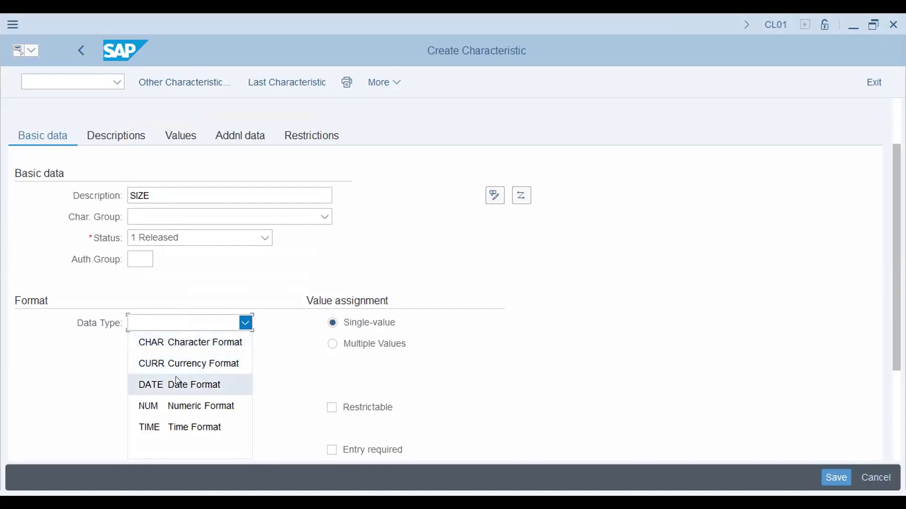
pyautogui.click(173, 341)
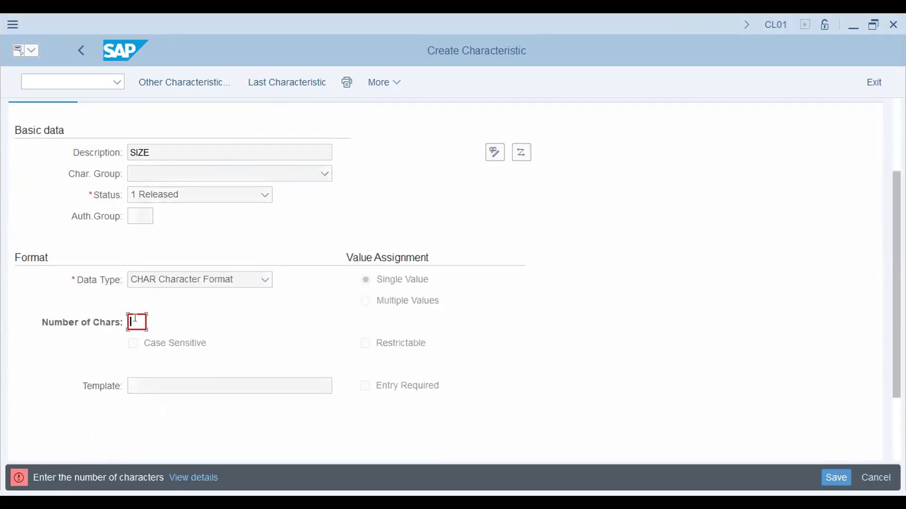
pyautogui.write('30')
pyautogui.press('Return')
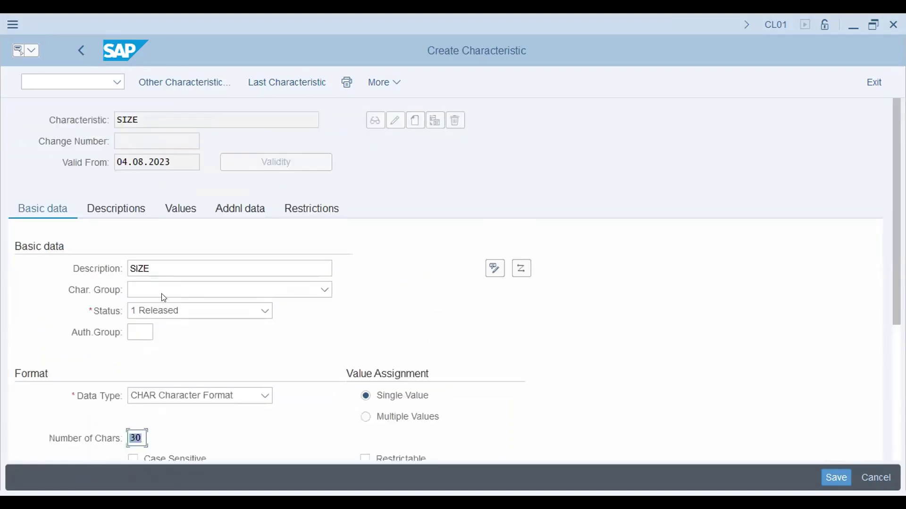
# Enter BLUE and RED as allowed values of the SIZE characteristic
pyautogui.scroll(-3, 216, 338)
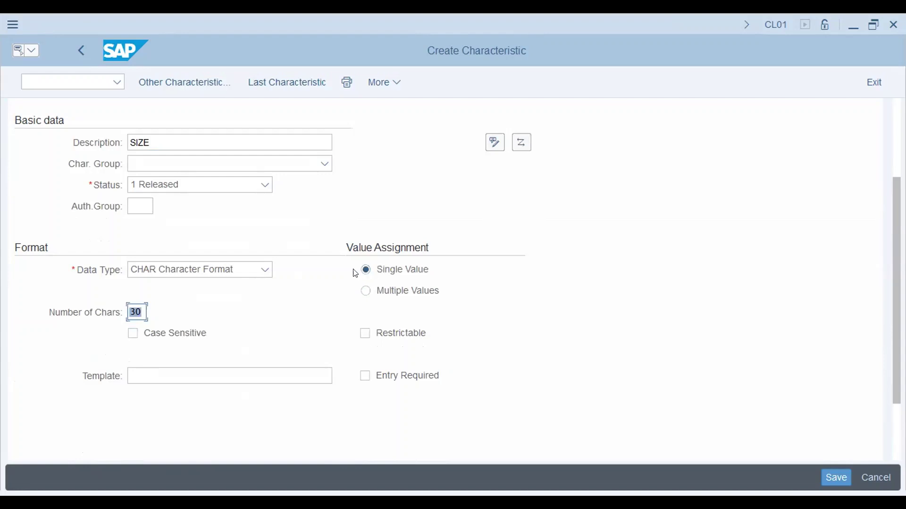
pyautogui.scroll(2, 334, 253)
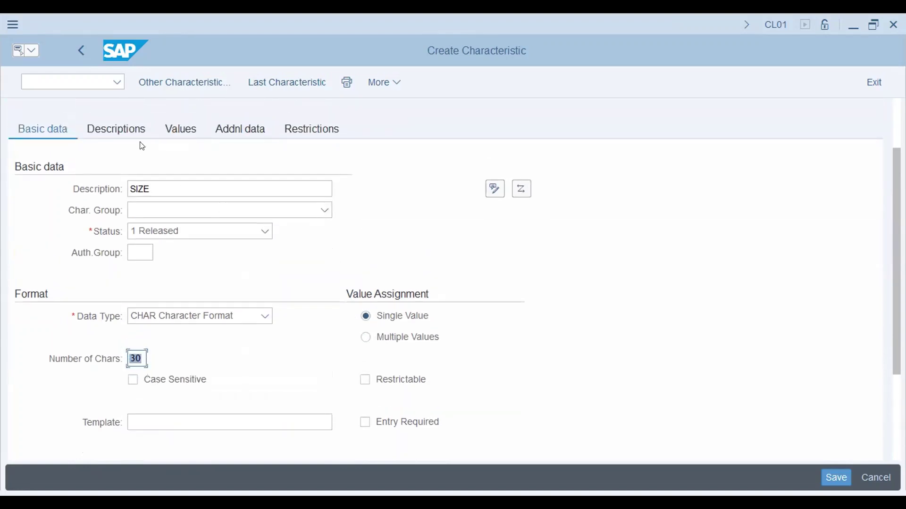
pyautogui.click(130, 134)
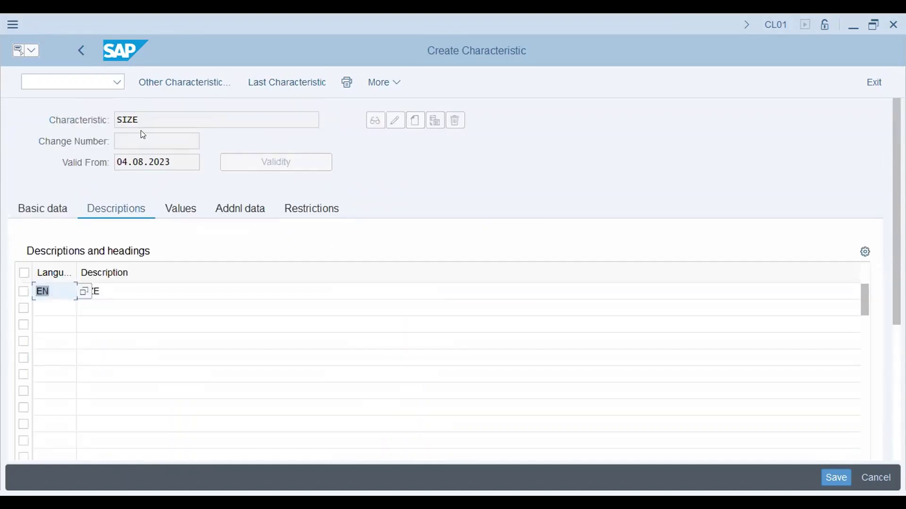
pyautogui.click(176, 204)
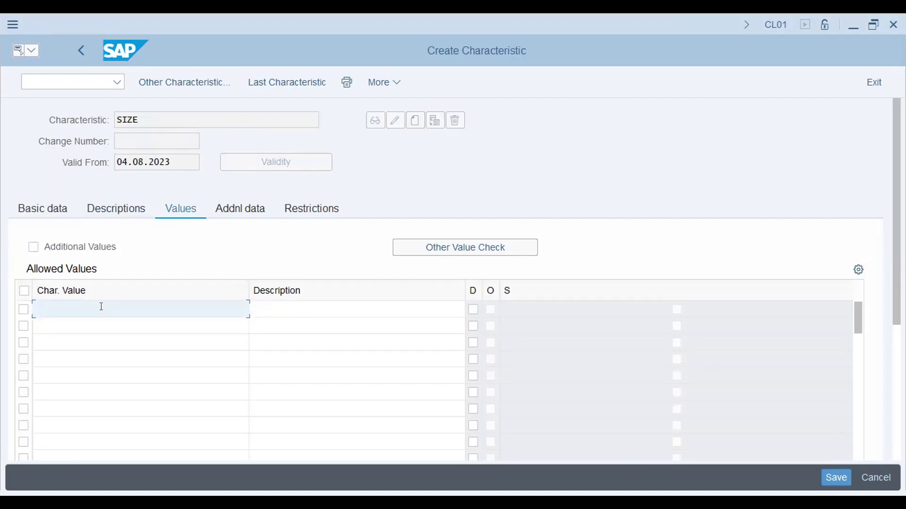
pyautogui.write('B')
pyautogui.press('BackSpace')
pyautogui.write('BLUE')
pyautogui.click(95, 320)
pyautogui.write('RED')
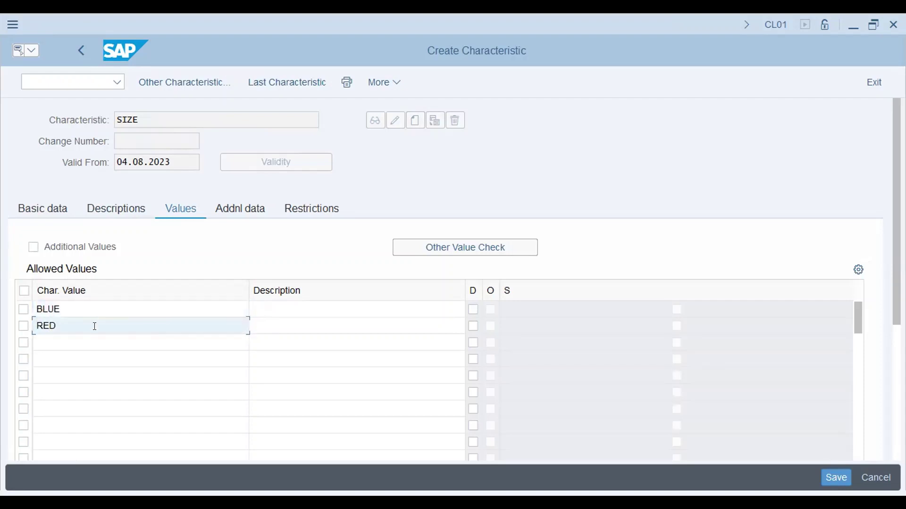
# Add GREEN and YELLOW to the SIZE values, permit additional values and save the characteristic
pyautogui.click(95, 339)
pyautogui.write('GRE')
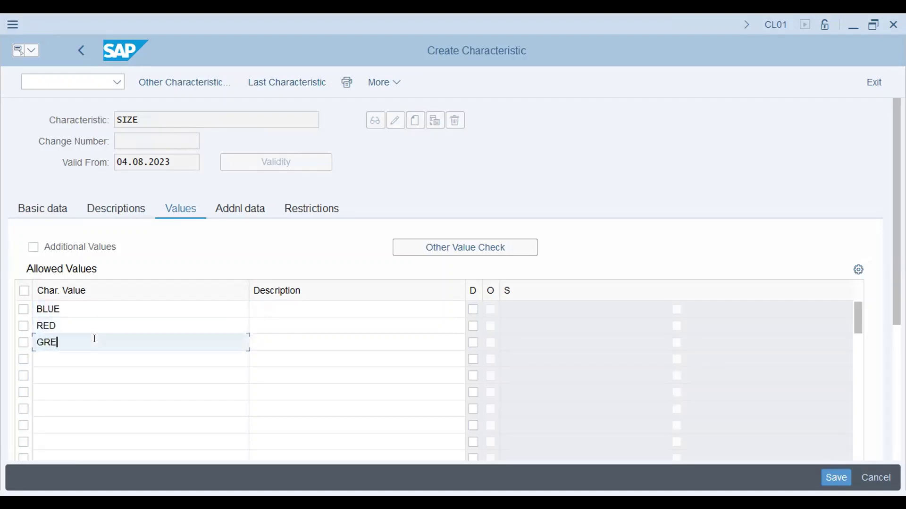
pyautogui.write('EN')
pyautogui.click(101, 352)
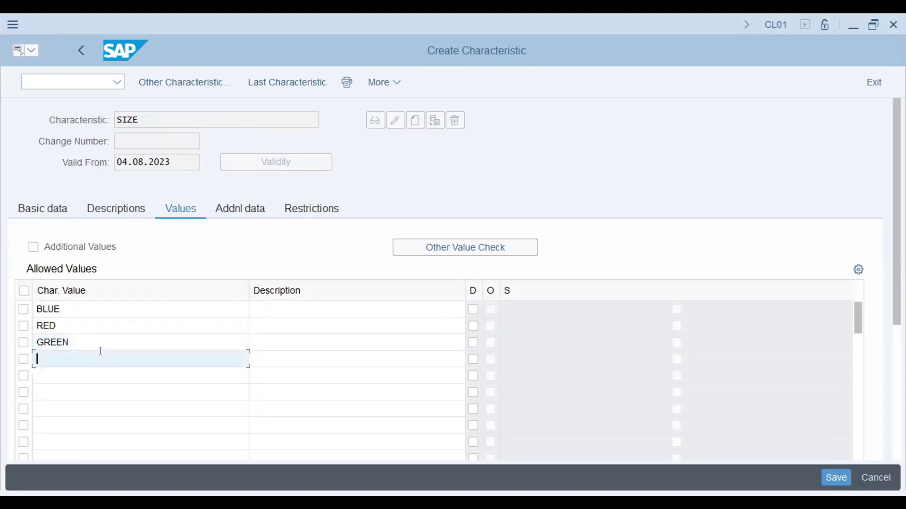
pyautogui.write('YELLOW')
pyautogui.click(33, 247)
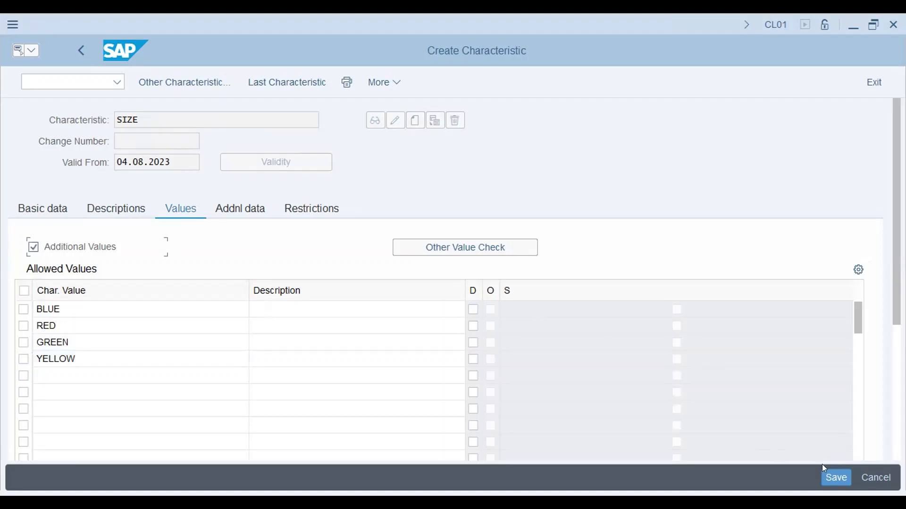
pyautogui.click(834, 475)
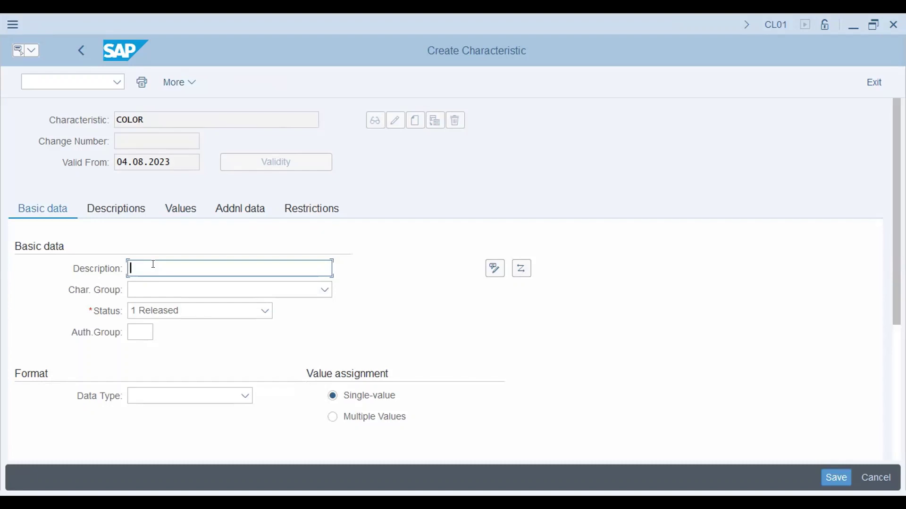
# Define the COLOR characteristic with description COLOR, data type CHAR Character Format and 30 characters
pyautogui.write('COLOR')
pyautogui.click(136, 329)
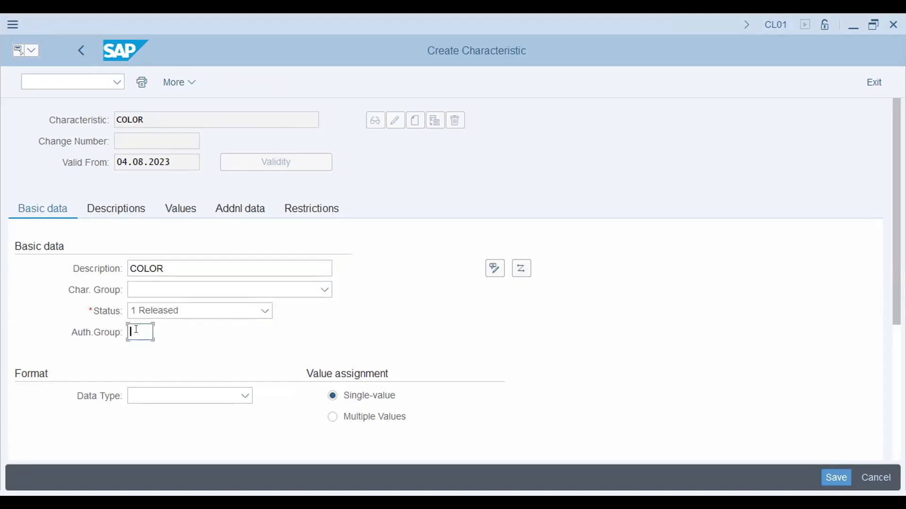
pyautogui.click(162, 394)
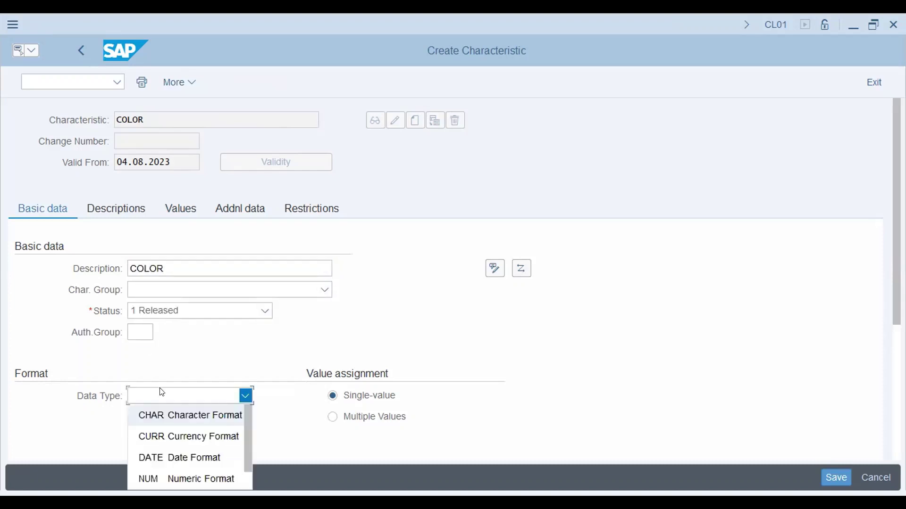
pyautogui.click(164, 413)
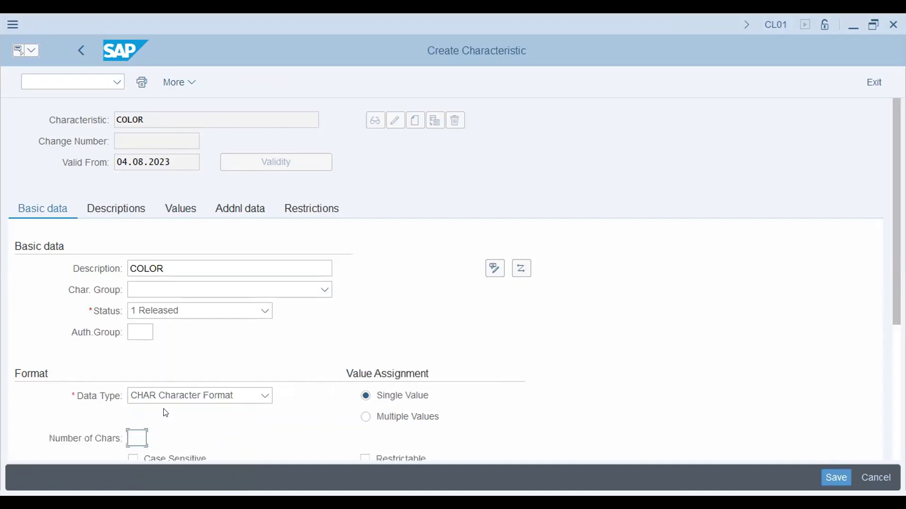
pyautogui.write('30')
pyautogui.press('Return')
# Fill in BLUE, RED, GREEN and YELLOW as the allowed values of the COLOR characteristic
pyautogui.click(172, 211)
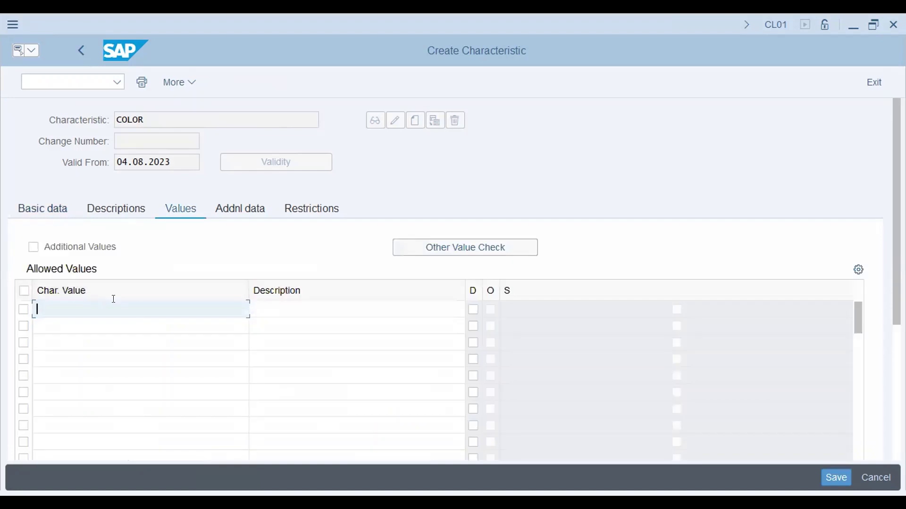
pyautogui.press('Down')
pyautogui.press('Down')
pyautogui.press('Return')
pyautogui.press('Down')
pyautogui.press('Down')
pyautogui.press('Down')
pyautogui.press('Return')
pyautogui.press('Down')
pyautogui.press('Down')
pyautogui.press('Down')
pyautogui.press('Down')
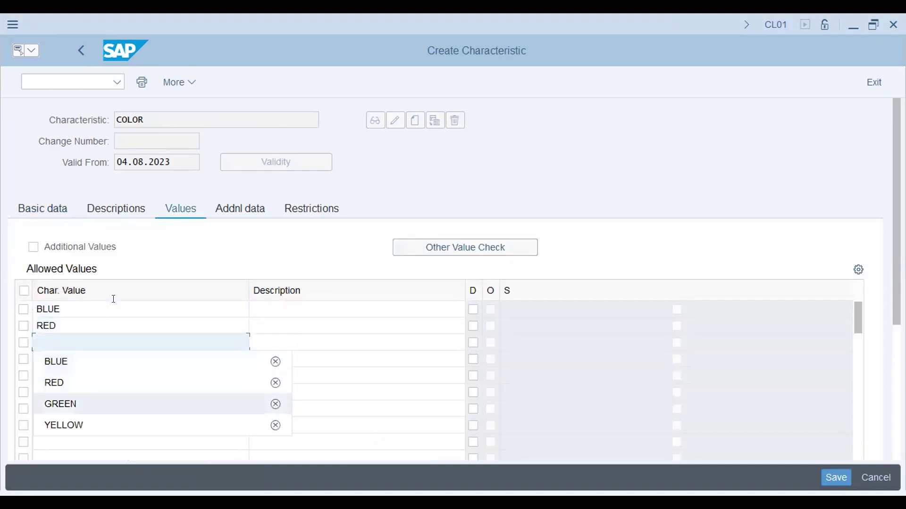
pyautogui.press('Return')
pyautogui.press('Down')
pyautogui.press('Down')
pyautogui.press('Down')
pyautogui.press('Down')
pyautogui.press('Down')
pyautogui.press('Return')
pyautogui.press('Up')
pyautogui.press('Up')
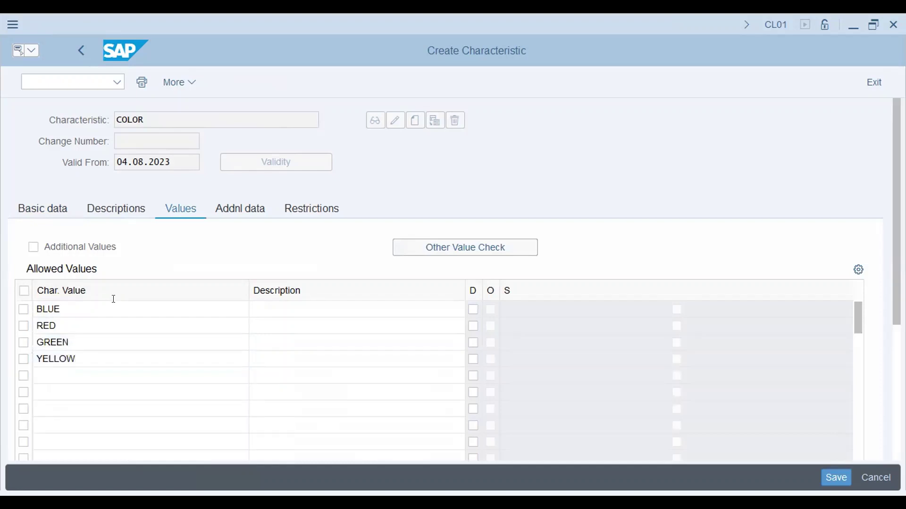
pyautogui.click(146, 304)
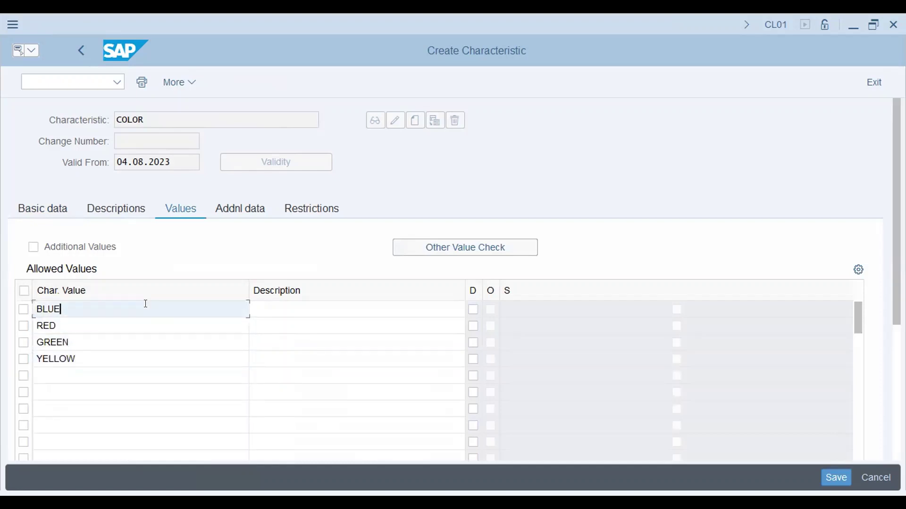
# Re-enter BLUE as the first allowed value of the COLOR characteristic and save the characteristic
pyautogui.moveTo(113, 301); pyautogui.dragTo(115, 351)
pyautogui.click(263, 305)
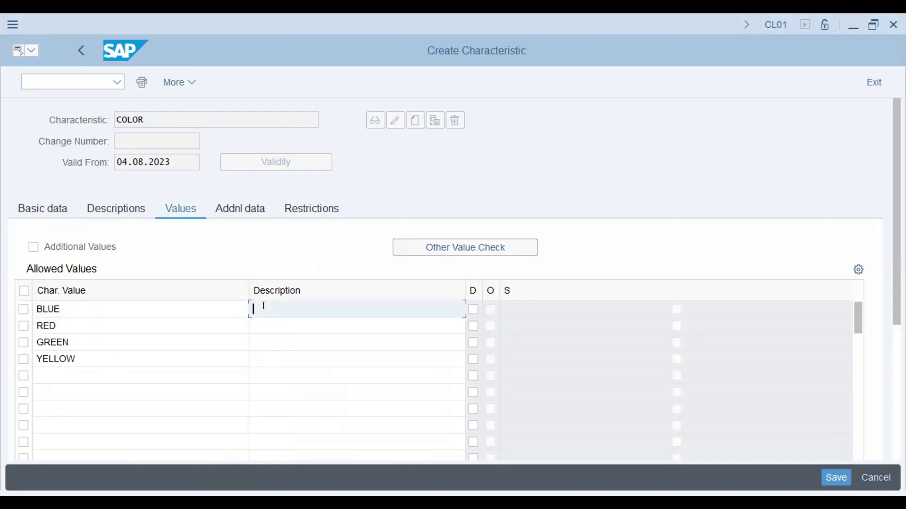
pyautogui.hotkey('shift', 'Tab')
pyautogui.press('BackSpace')
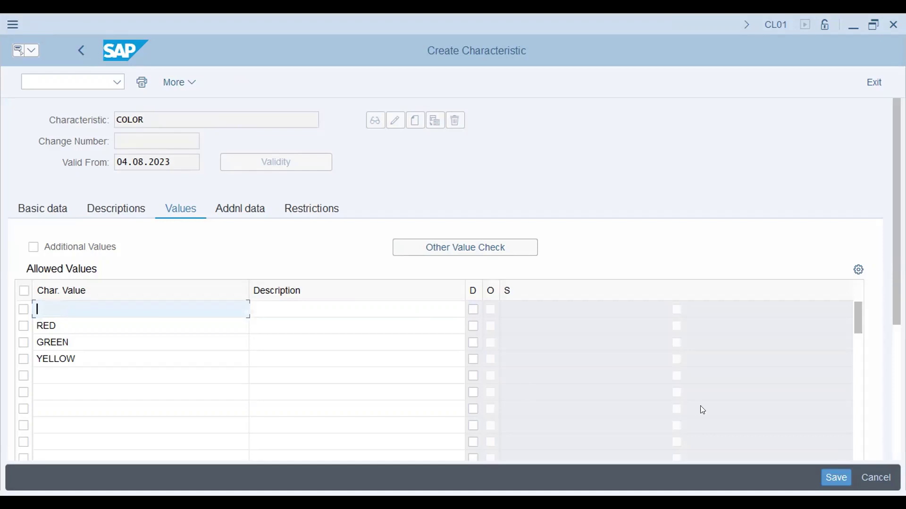
pyautogui.press('Down')
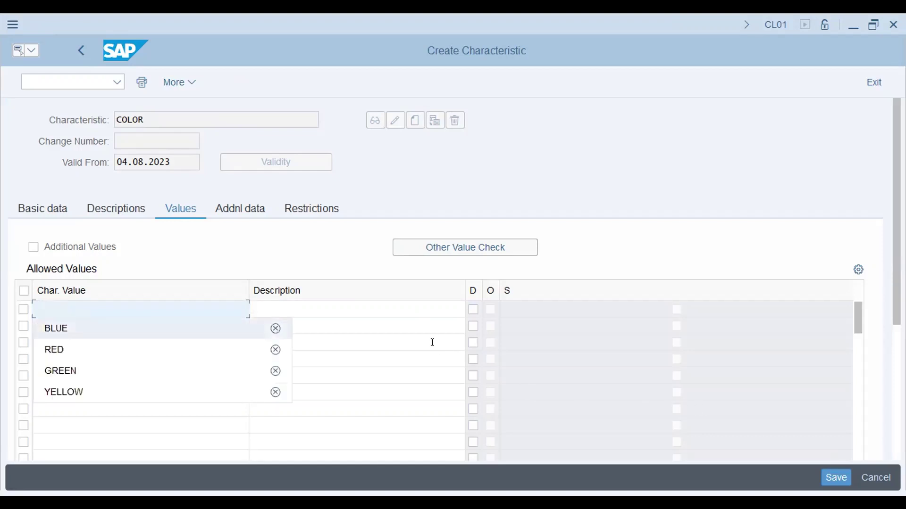
pyautogui.press('Return')
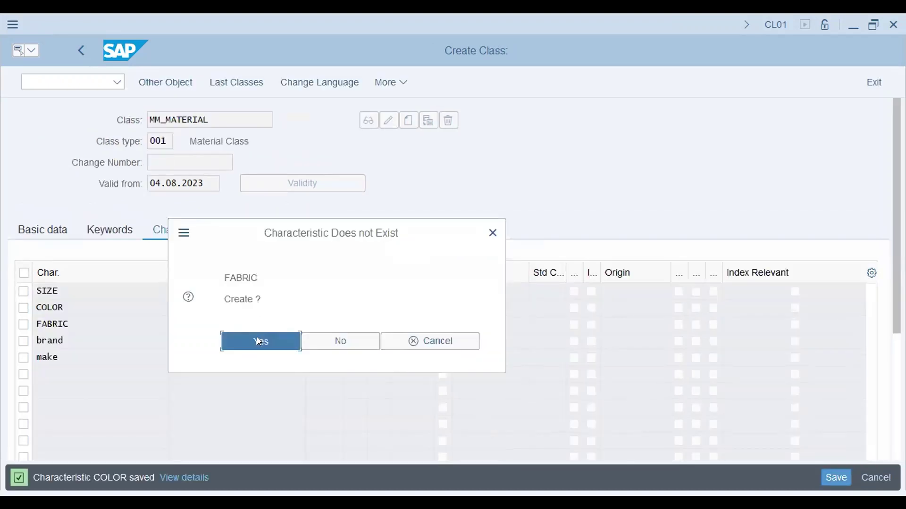
# Create the FABRIC characteristic with description FABRIC, data type CHAR Character Format and 30 characters
pyautogui.click(258, 338)
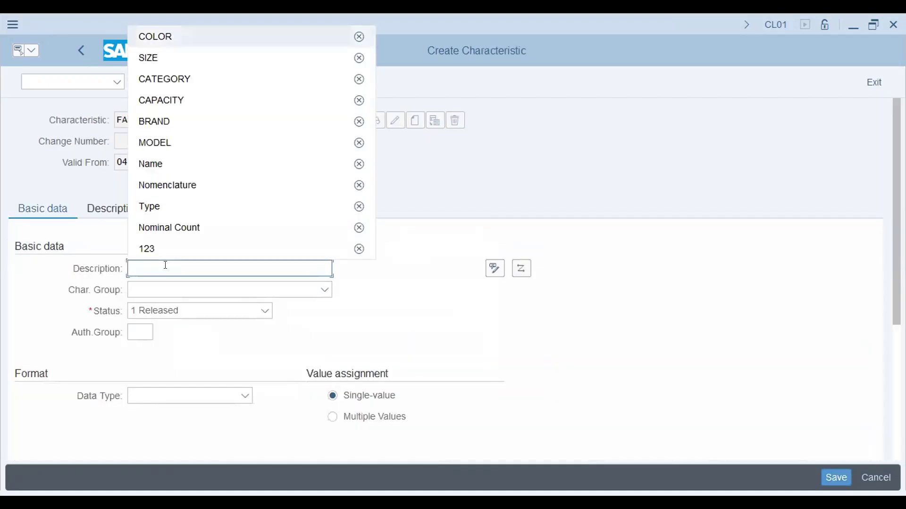
pyautogui.write('FABRIC')
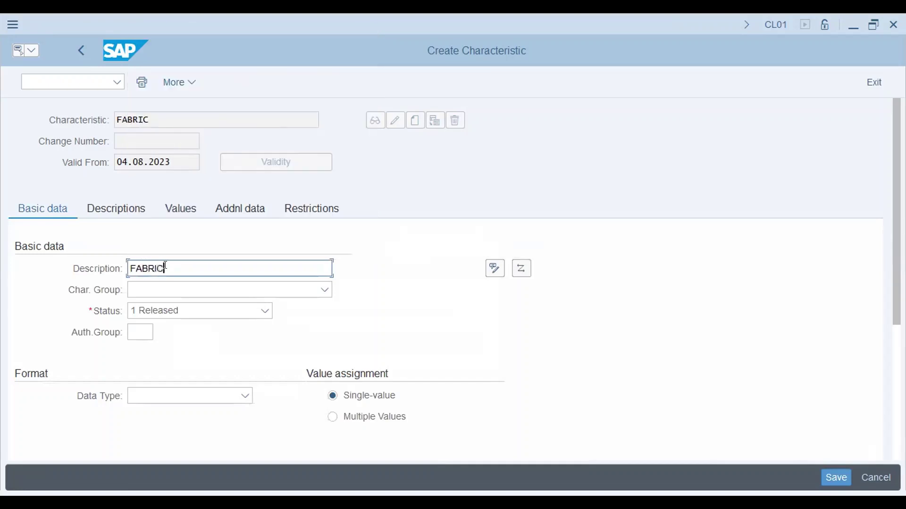
pyautogui.doubleClick(163, 268)
pyautogui.click(166, 400)
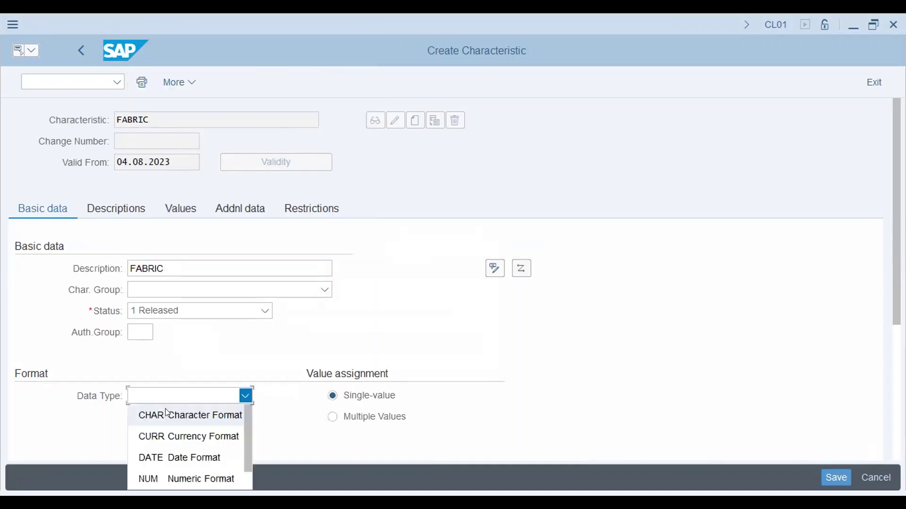
pyautogui.click(165, 414)
pyautogui.click(135, 431)
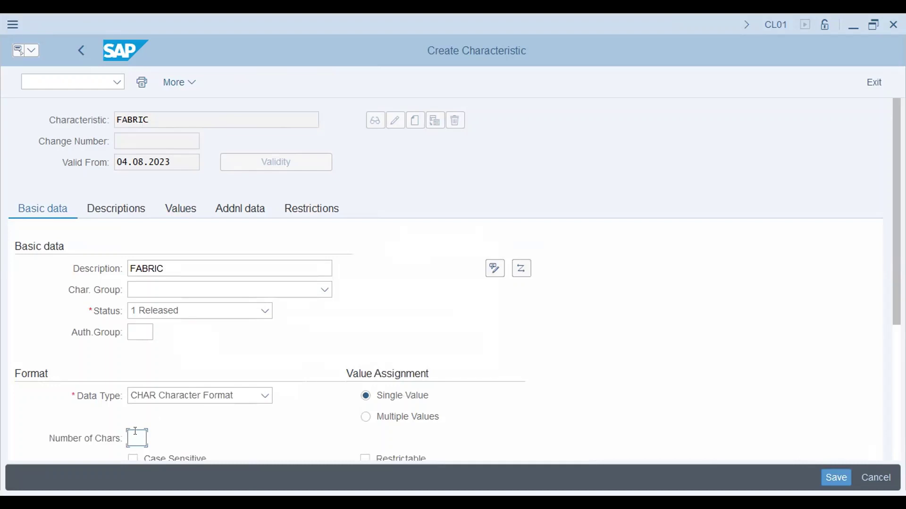
pyautogui.write('30')
# Enter COTTON, PC and POLYSTER as allowed values of the FABRIC characteristic
pyautogui.click(188, 209)
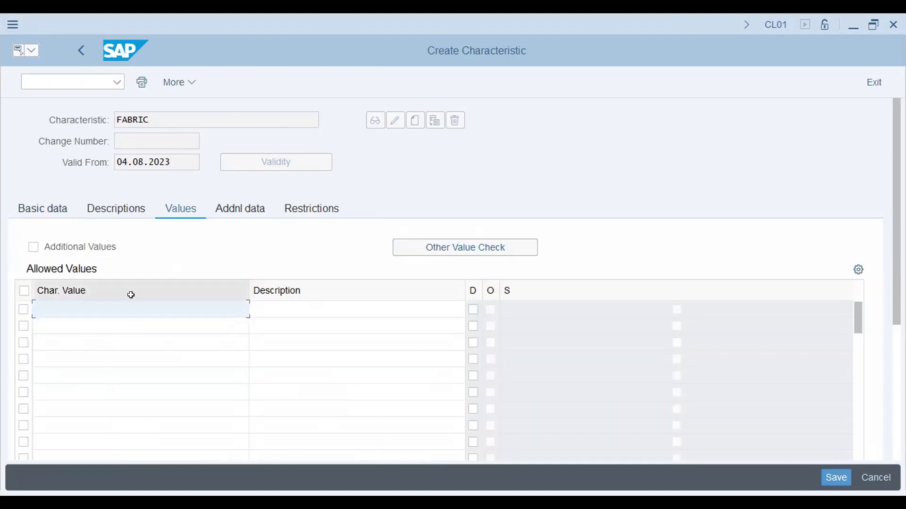
pyautogui.write('COTTON')
pyautogui.click(115, 326)
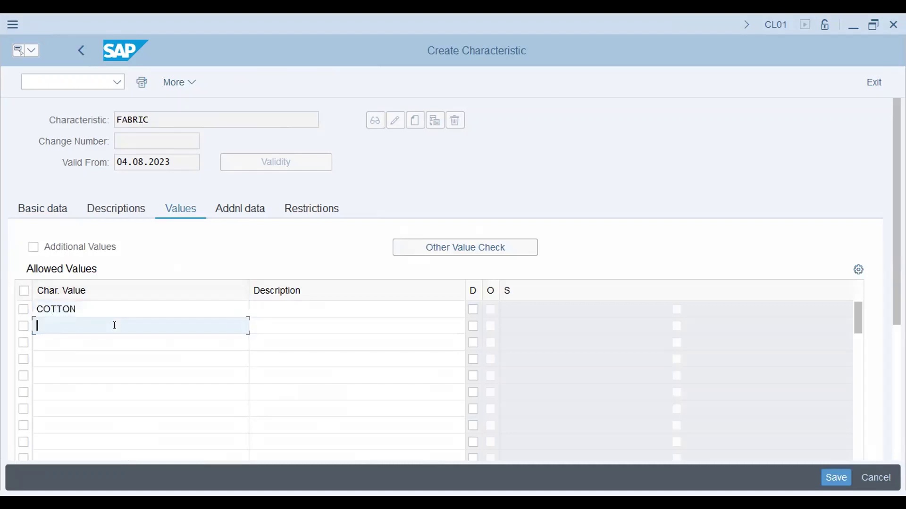
pyautogui.write('PC')
pyautogui.click(106, 339)
pyautogui.write('PC')
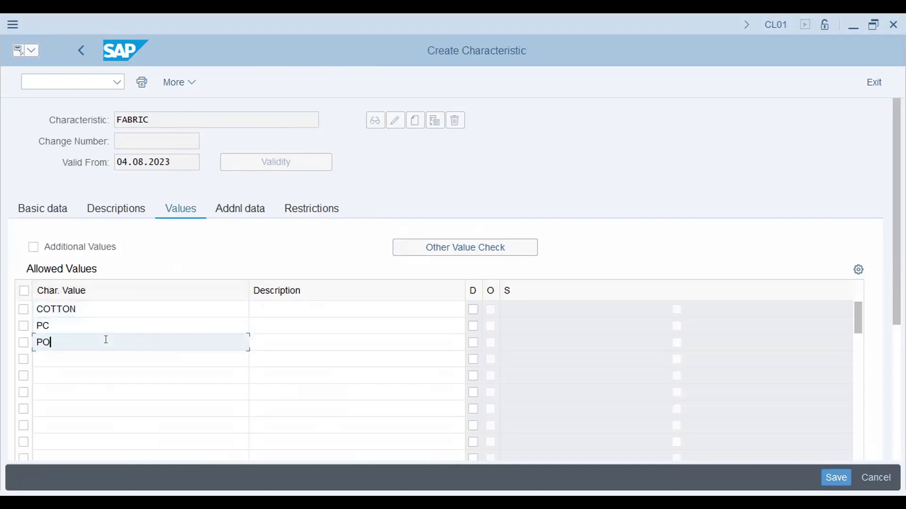
pyautogui.press('BackSpace')
pyautogui.press('BackSpace')
pyautogui.write('POLYSTER')
# Add JERSSY as the fourth allowed FABRIC value and save the characteristic
pyautogui.click(107, 358)
pyautogui.write('JERSS')
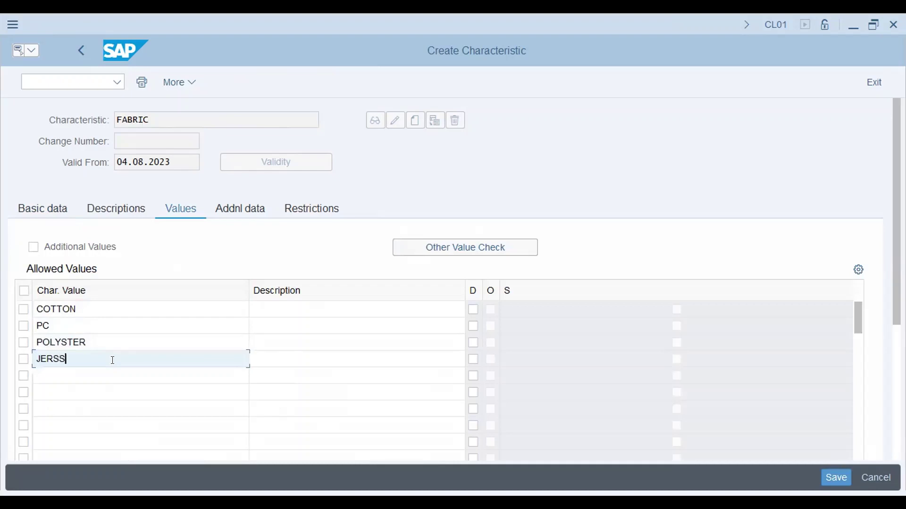
pyautogui.write('Y')
pyautogui.click(835, 477)
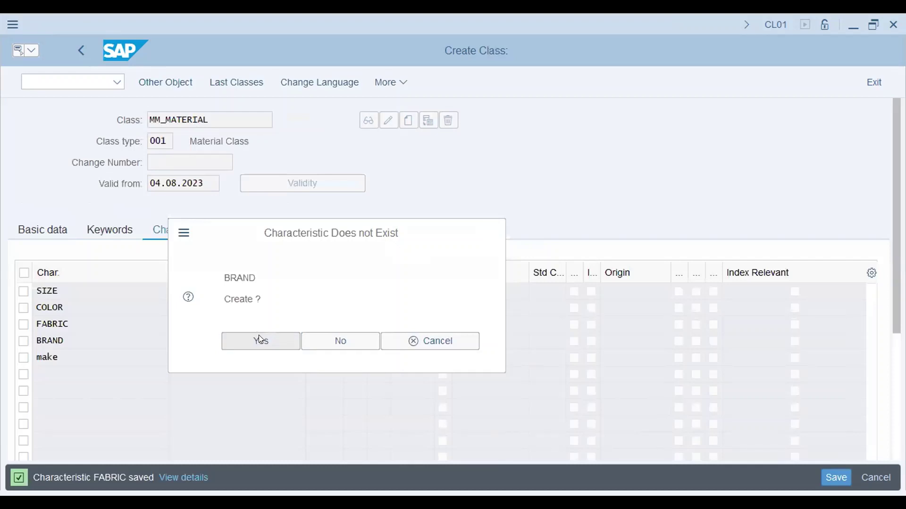
# Create the BRAND characteristic with description BRAND, data type CHAR Character Format and 30 characters
pyautogui.click(259, 336)
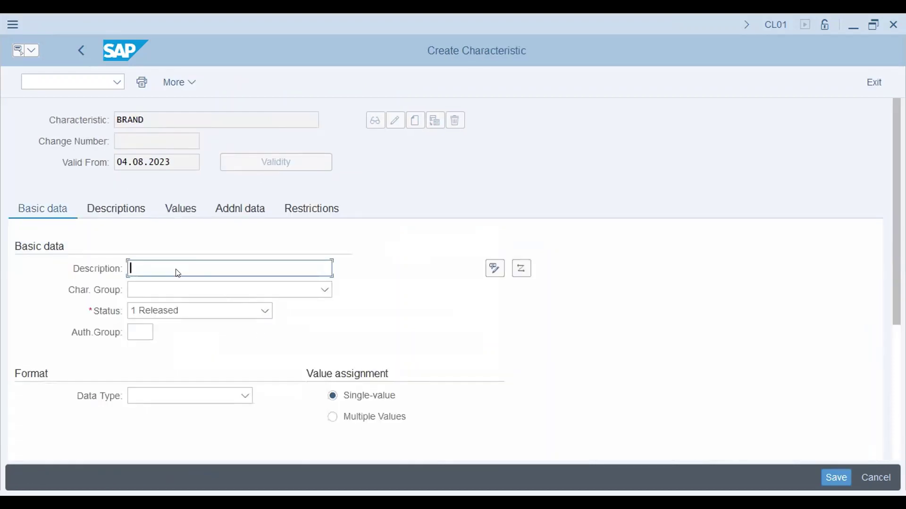
pyautogui.write('BRAND')
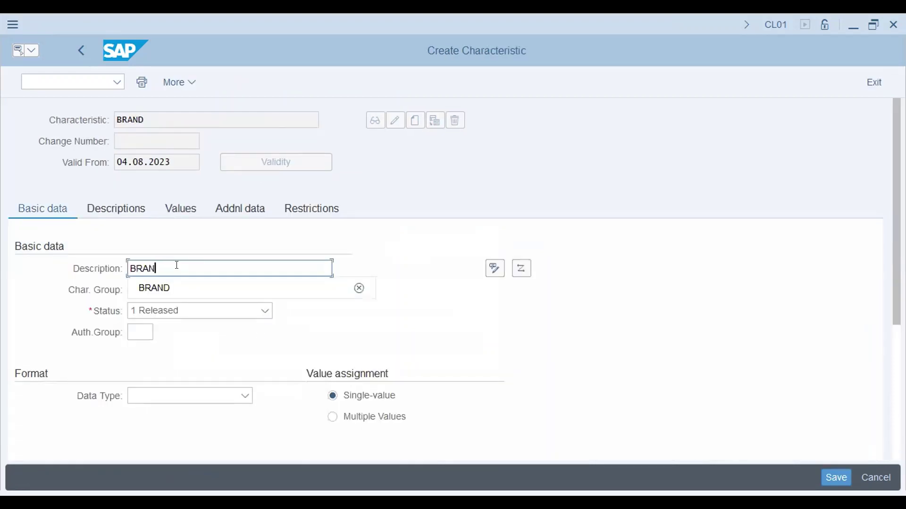
pyautogui.click(156, 400)
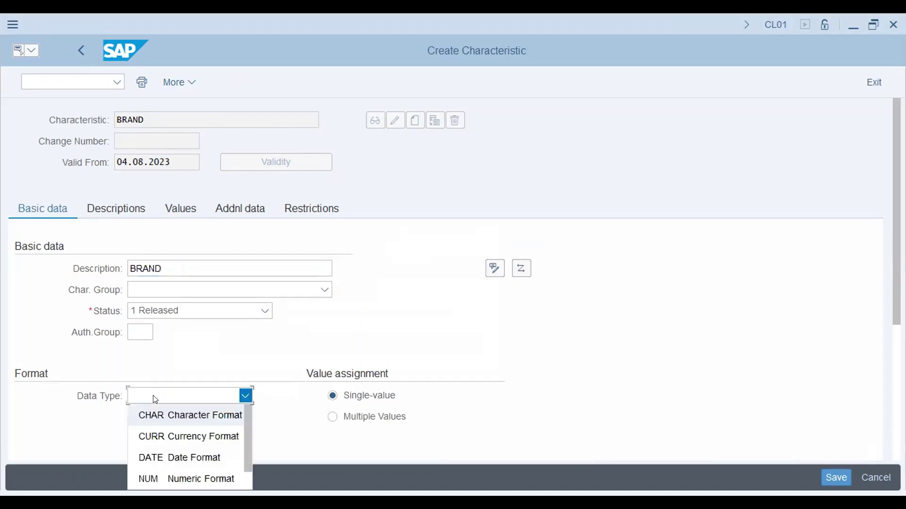
pyautogui.click(156, 413)
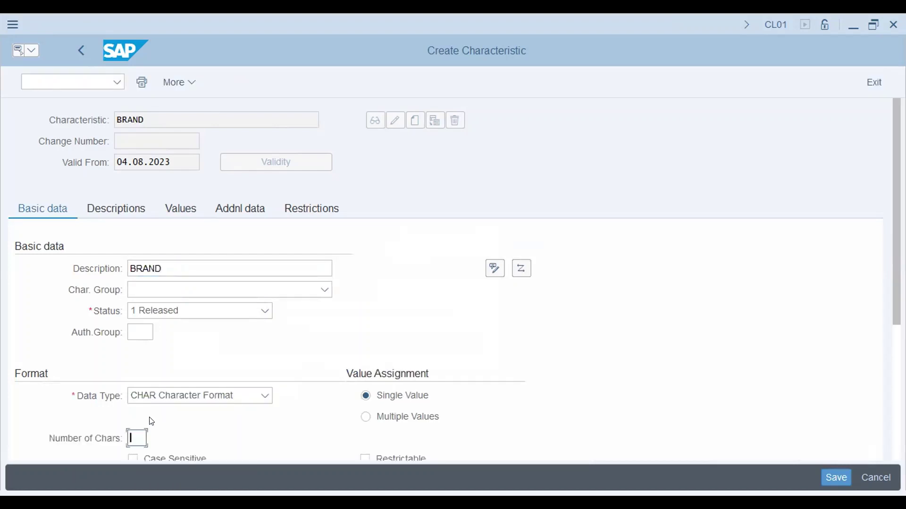
pyautogui.write('3')
pyautogui.press('Down')
# Enter ZARA and DINNER as the allowed values of the BRAND characteristic and save it
pyautogui.click(194, 211)
pyautogui.click(127, 306)
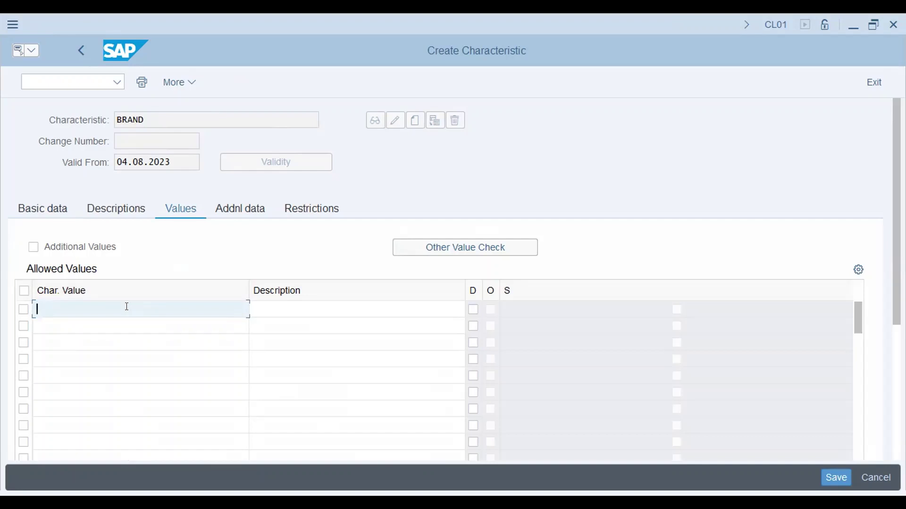
pyautogui.write('GRE')
pyautogui.press('BackSpace')
pyautogui.press('BackSpace')
pyautogui.press('BackSpace')
pyautogui.write('ZARA')
pyautogui.click(110, 322)
pyautogui.write('DINNER')
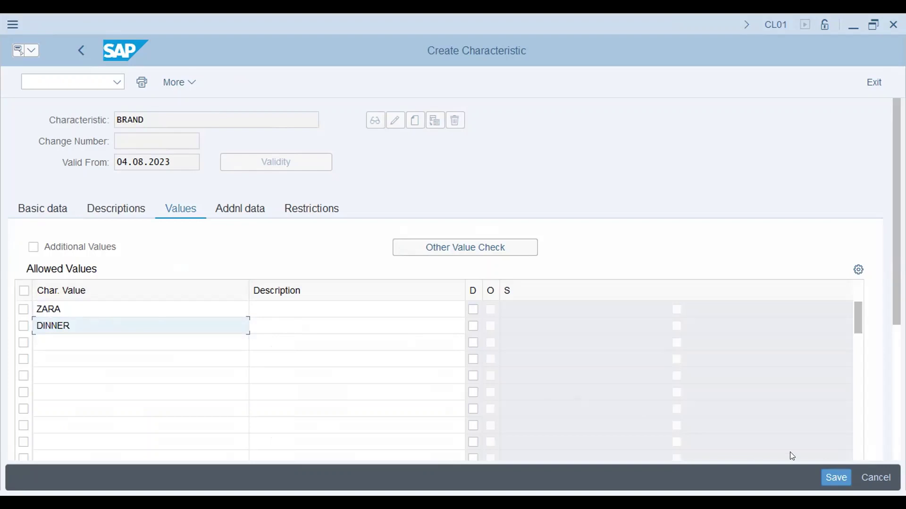
pyautogui.click(825, 477)
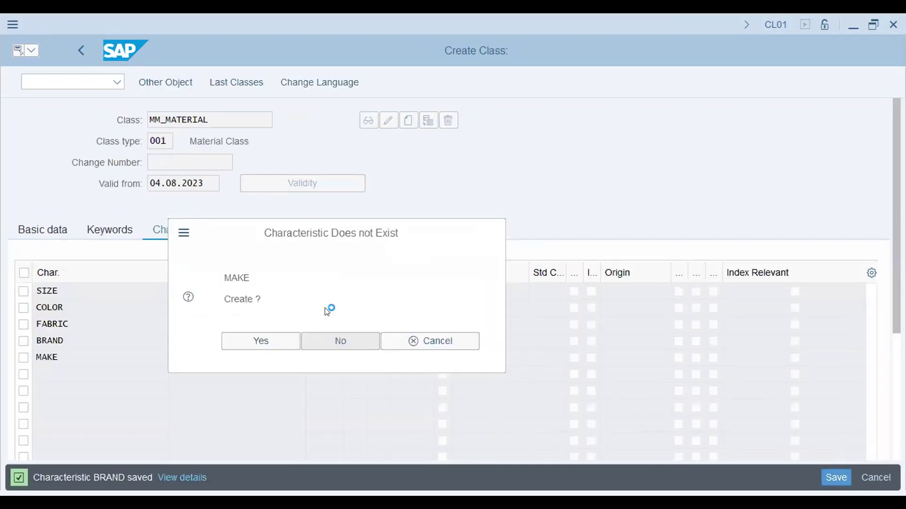
# Create the MAKE characteristic with description MAKE, data type CHAR Character Format and 30 characters
pyautogui.press('Return')
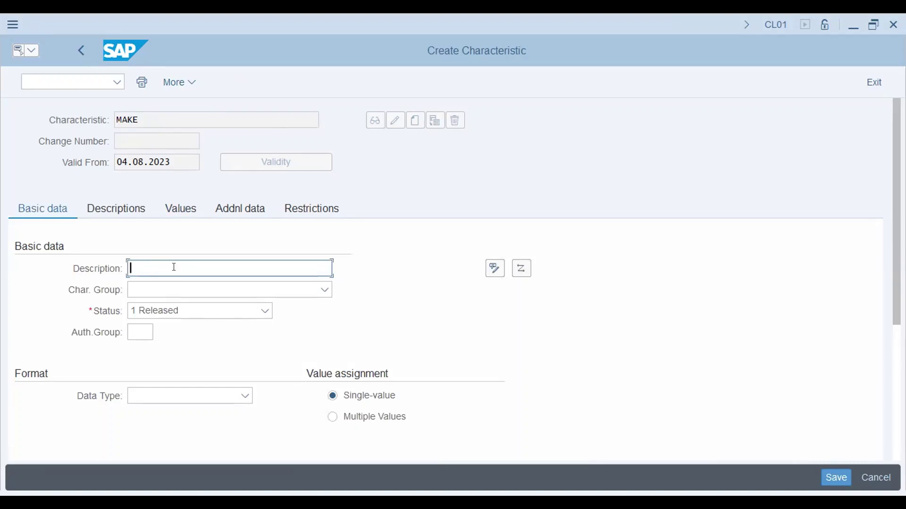
pyautogui.write('MAKE')
pyautogui.doubleClick(174, 269)
pyautogui.click(148, 394)
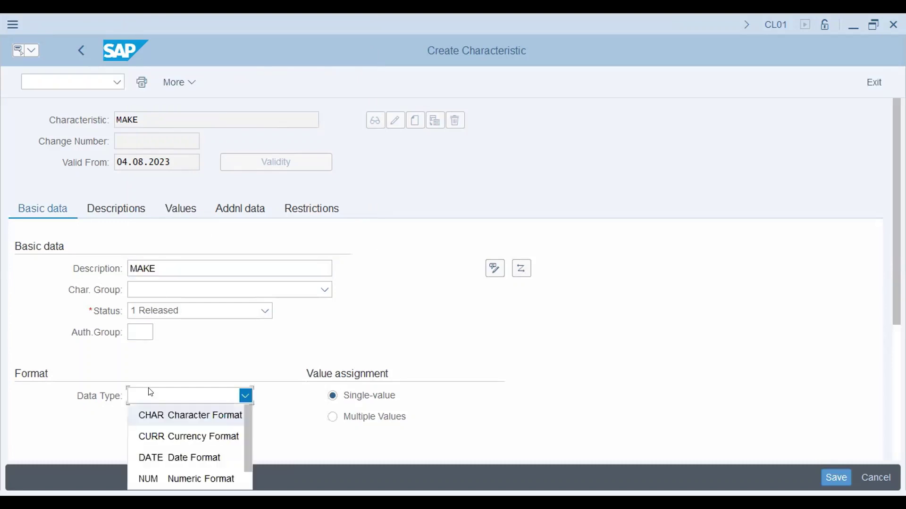
pyautogui.click(150, 414)
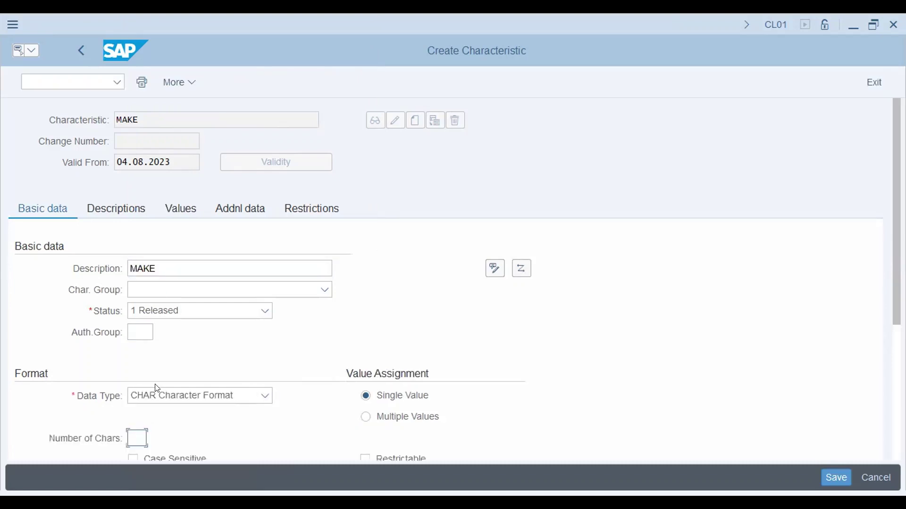
pyautogui.click(138, 379)
pyautogui.write('30')
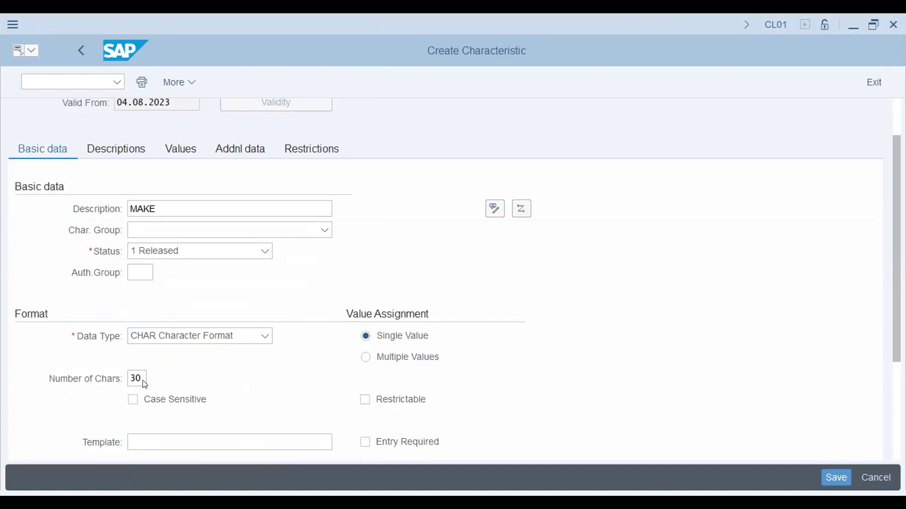
pyautogui.press('Return')
# Enter PAKISTAN and INDIA as allowed values of the MAKE characteristic
pyautogui.scroll(-2, 236, 383)
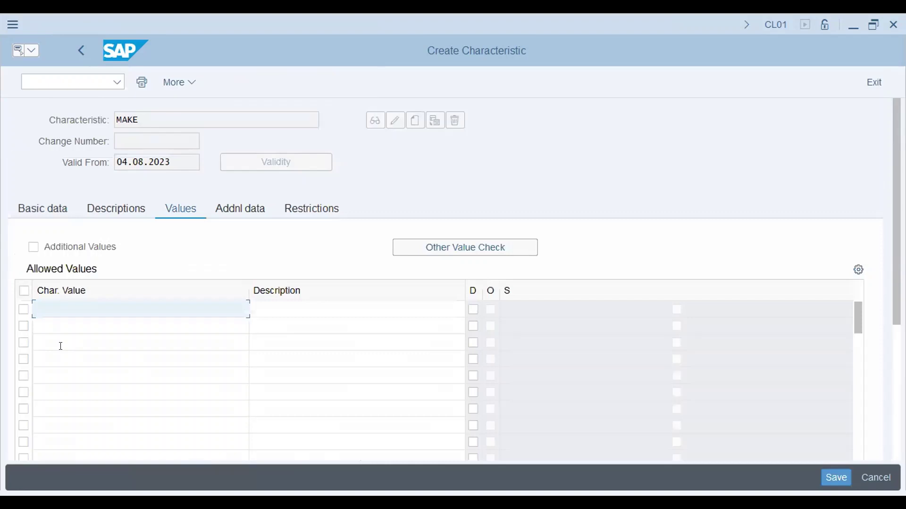
pyautogui.click(62, 305)
pyautogui.write('PAKISTAN')
pyautogui.click(61, 336)
pyautogui.click(61, 328)
pyautogui.write('INDI')
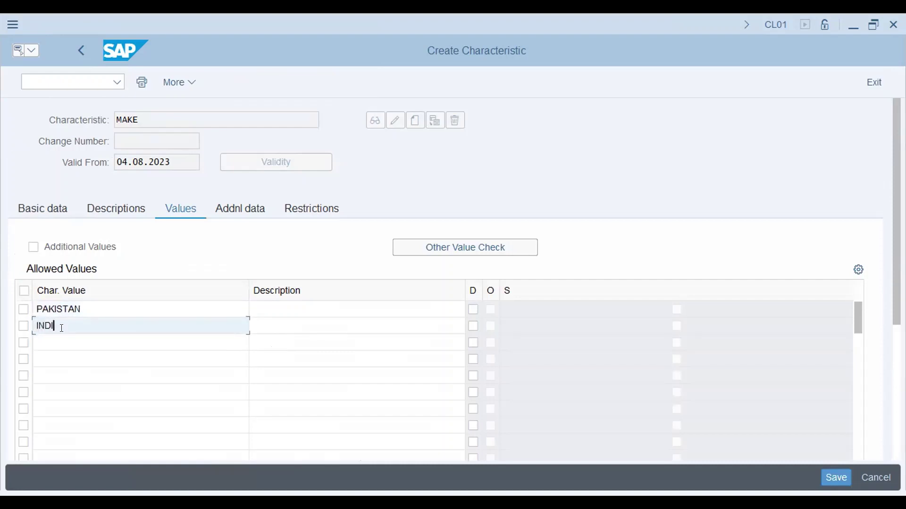
pyautogui.write('A')
# Add BANGLADESH to the allowed MAKE values, then save both the characteristic and the MM_MATERIAL class
pyautogui.click(62, 338)
pyautogui.write('BAN')
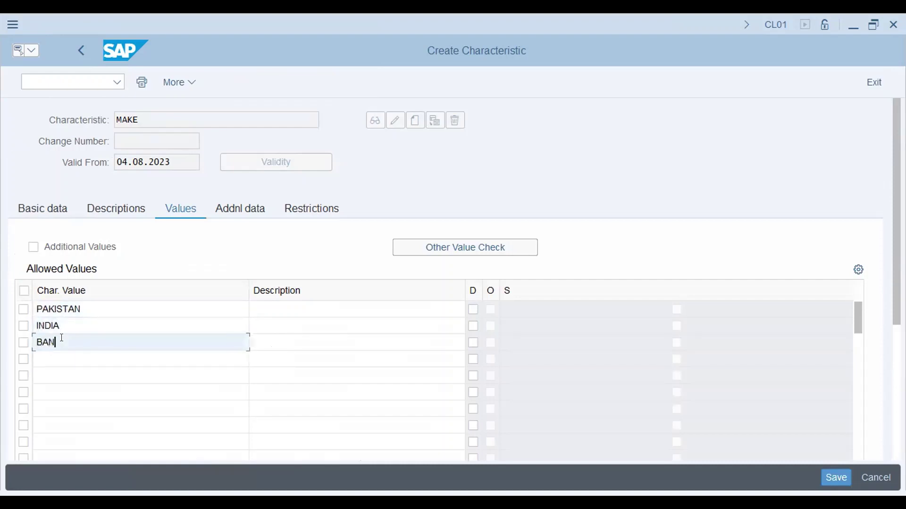
pyautogui.write('GLADEH')
pyautogui.press('BackSpace')
pyautogui.write('SH')
pyautogui.click(831, 474)
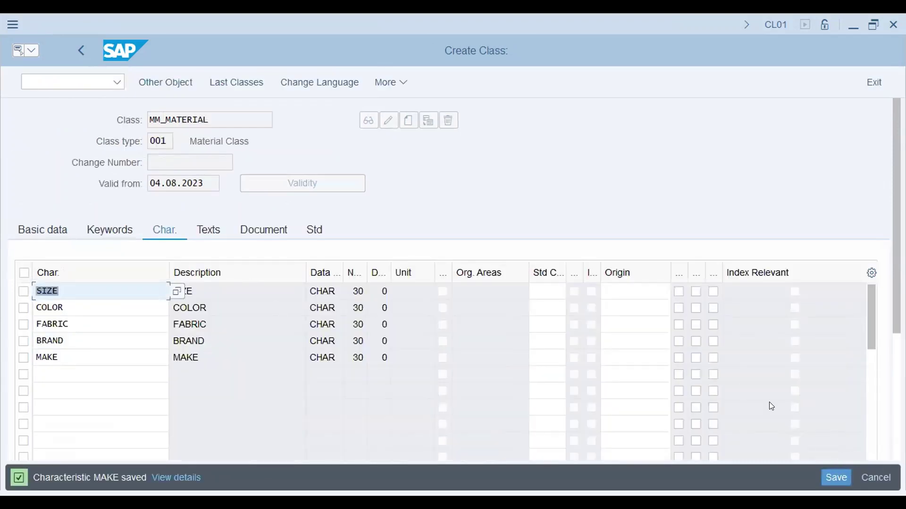
pyautogui.click(828, 476)
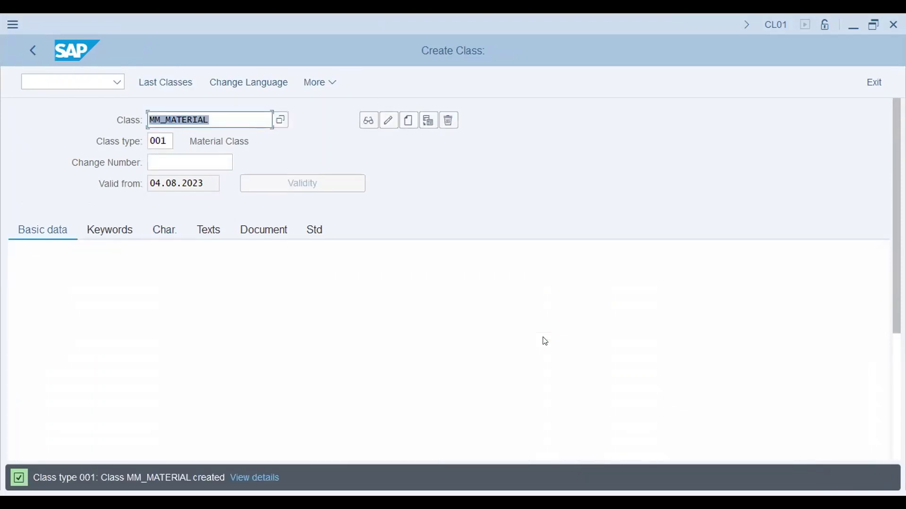
# Leave class creation and open the allowed values of the SIZE characteristic for changing in transaction CT04
pyautogui.press('F3')
pyautogui.write('C')
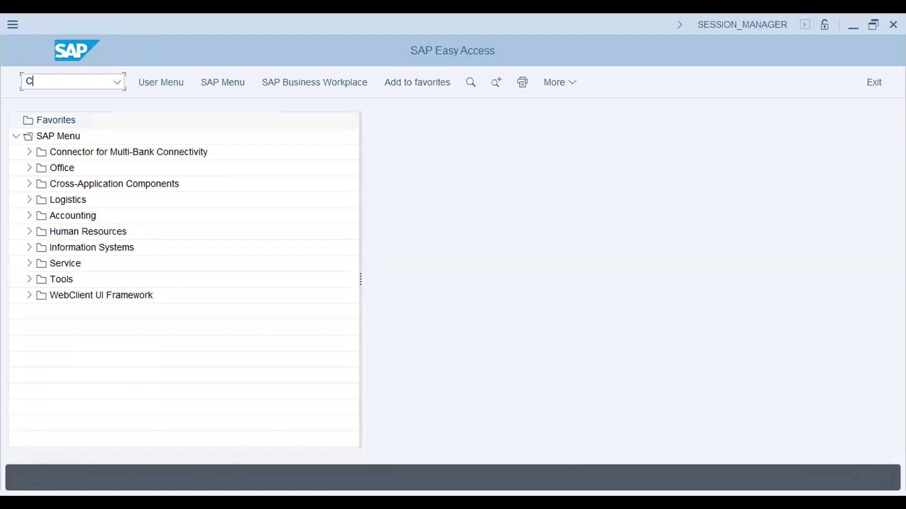
pyautogui.write('T04')
pyautogui.press('Return')
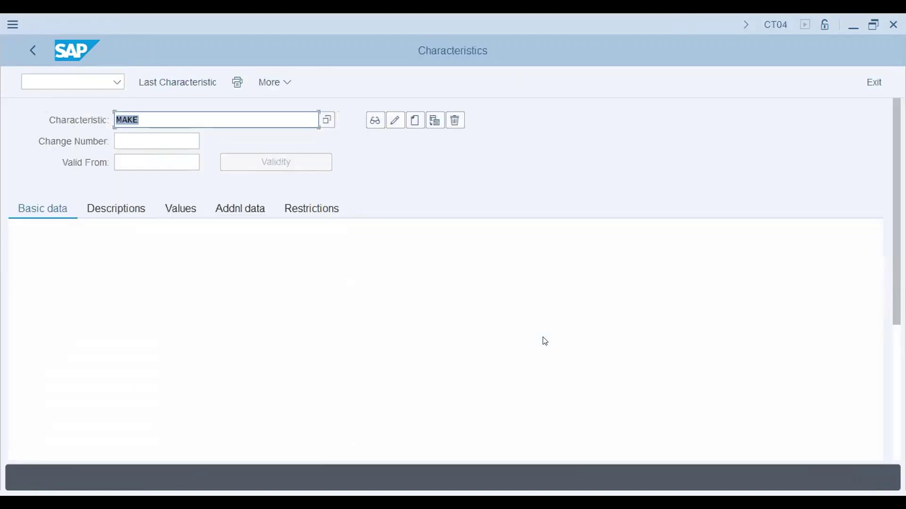
pyautogui.write('SIZE')
pyautogui.press('Return')
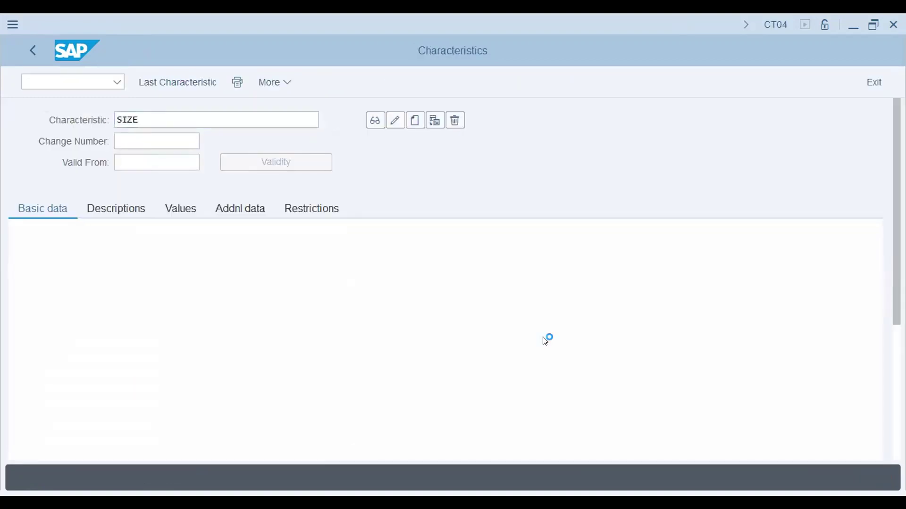
pyautogui.click(181, 208)
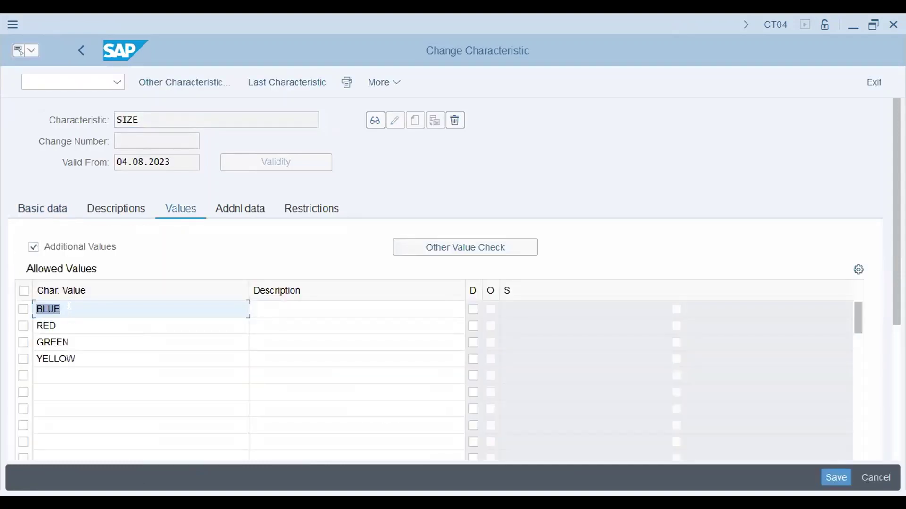
# Change the first two allowed values of the SIZE characteristic to SMALL and MEDIUM
pyautogui.write('B')
pyautogui.press('BackSpace')
pyautogui.write('SMALL')
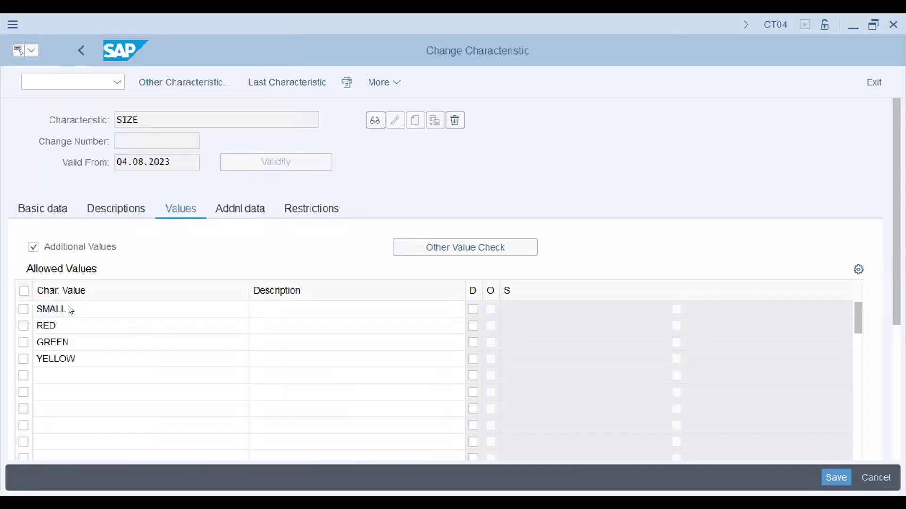
pyautogui.click(63, 322)
pyautogui.moveTo(63, 323); pyautogui.dragTo(3, 293)
pyautogui.write('MEDIUM')
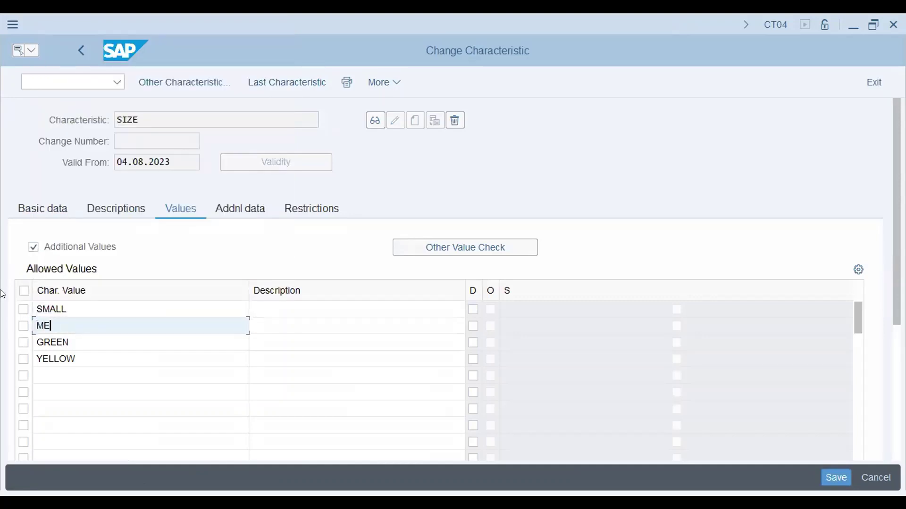
# Change the third and fourth allowed values of the SIZE characteristic to LARGE and XL, and save the characteristic
pyautogui.click(83, 342)
pyautogui.moveTo(81, 342); pyautogui.dragTo(1, 364)
pyautogui.write('LARGE')
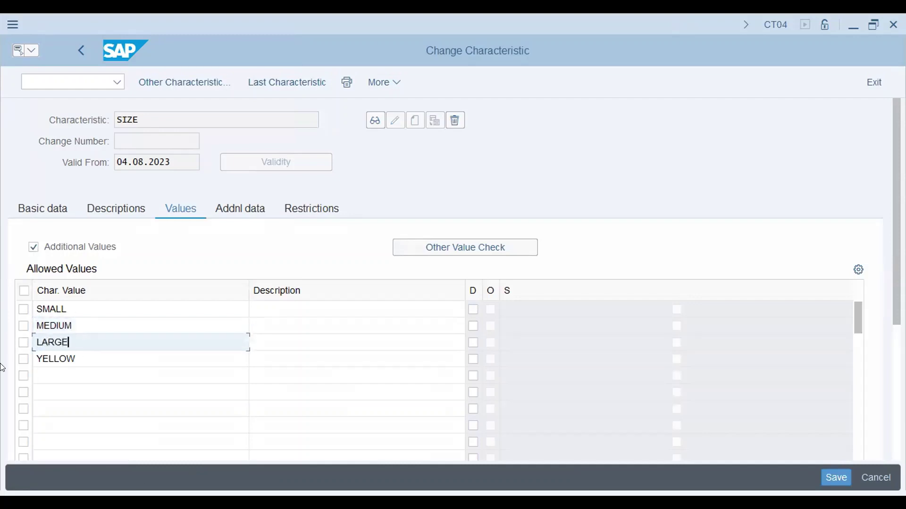
pyautogui.moveTo(80, 360); pyautogui.dragTo(3, 339)
pyautogui.write('XL')
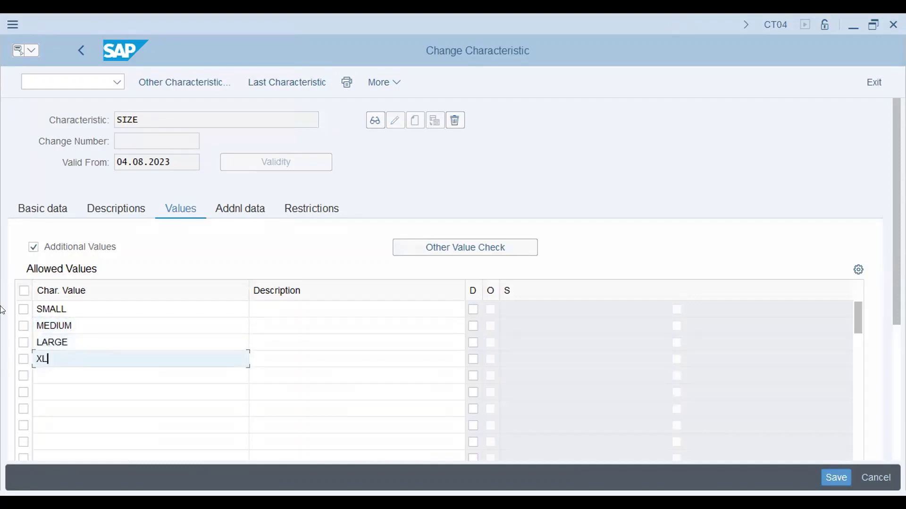
pyautogui.hotkey('shift', 'Home')
pyautogui.click(823, 475)
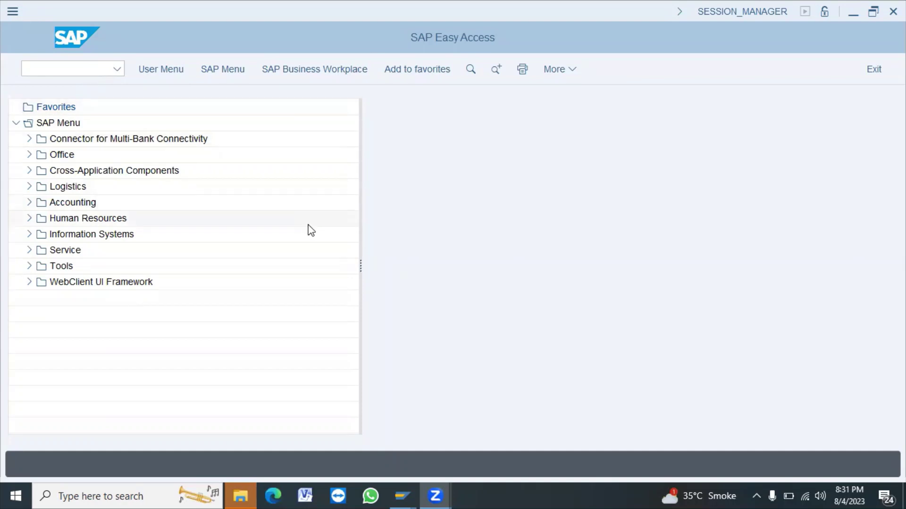
pyautogui.click(821, 494)
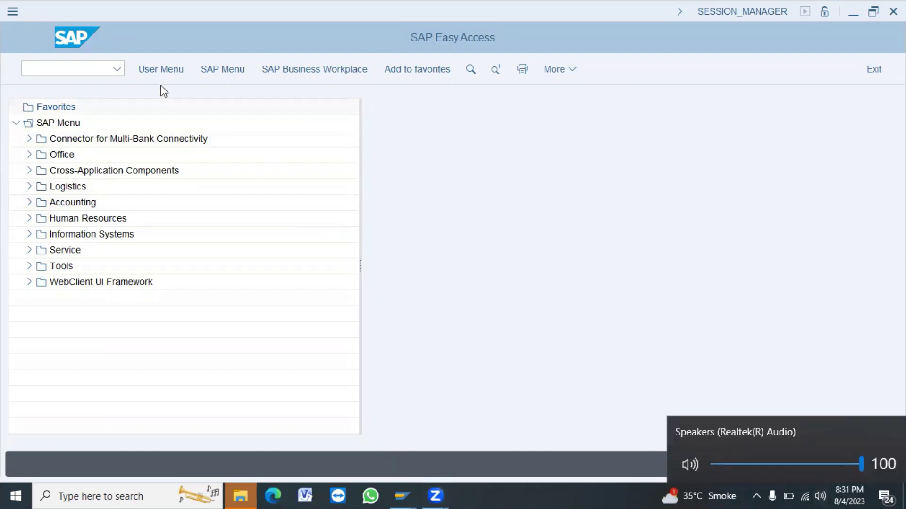
# Start creating a material in transaction MM01 with industry sector Grocery and material type ZPRV 23.06.2023, proceeding to the view selection
pyautogui.click(82, 74)
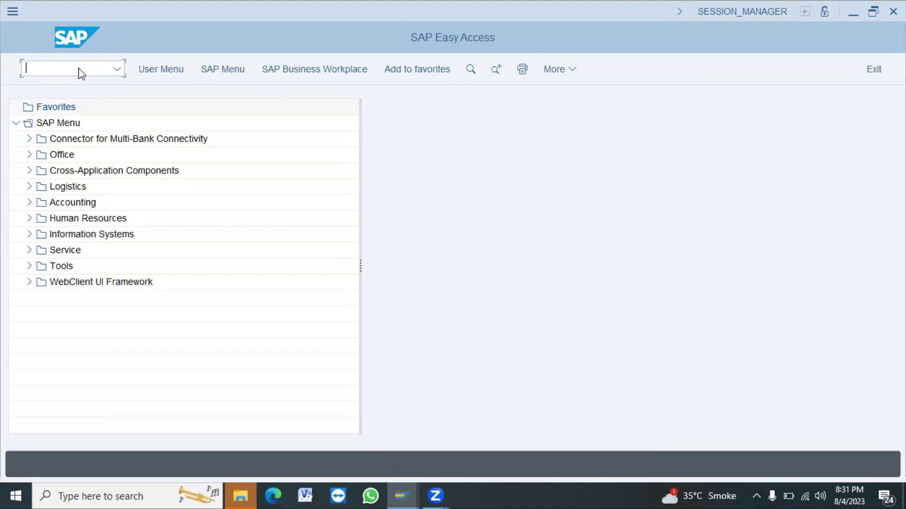
pyautogui.write('MM01')
pyautogui.press('Return')
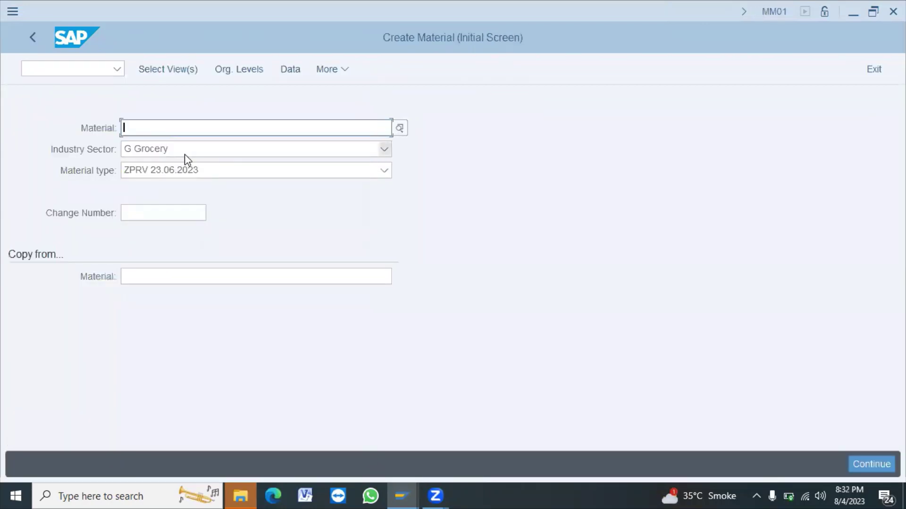
pyautogui.click(187, 157)
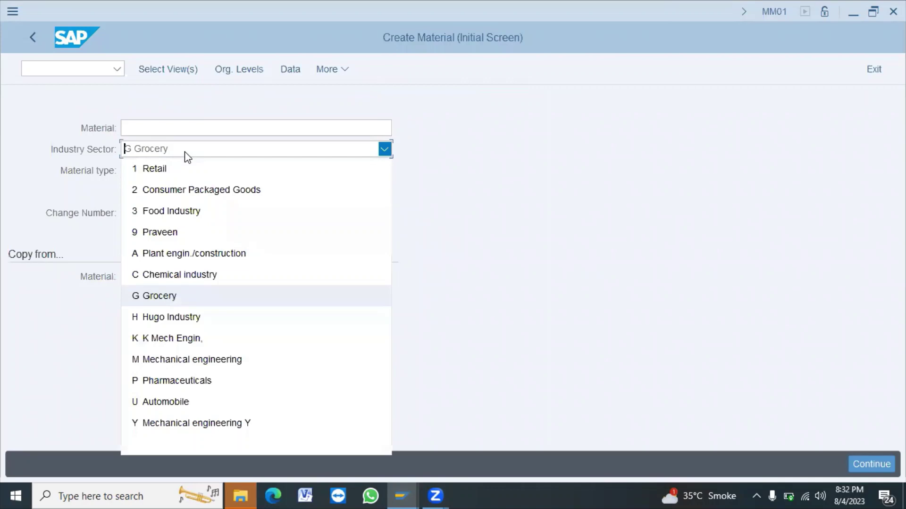
pyautogui.click(164, 298)
pyautogui.click(198, 175)
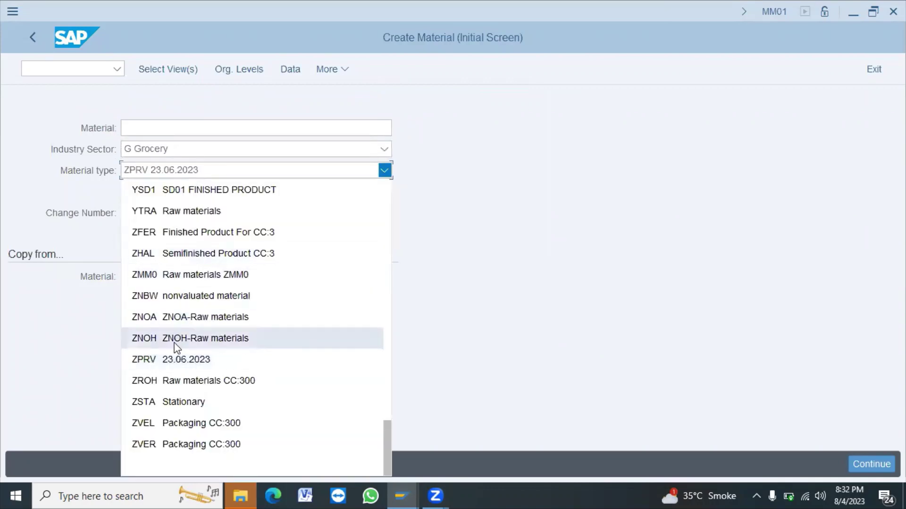
pyautogui.click(171, 358)
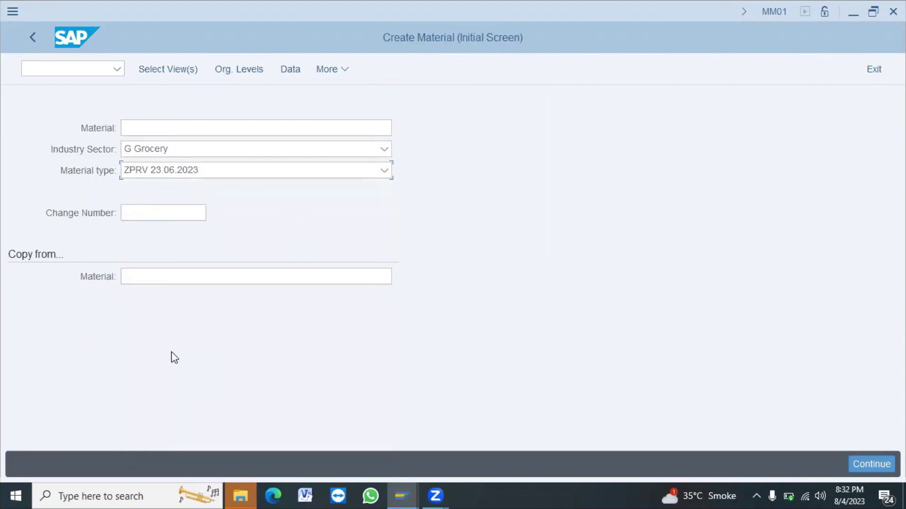
pyautogui.press('Return')
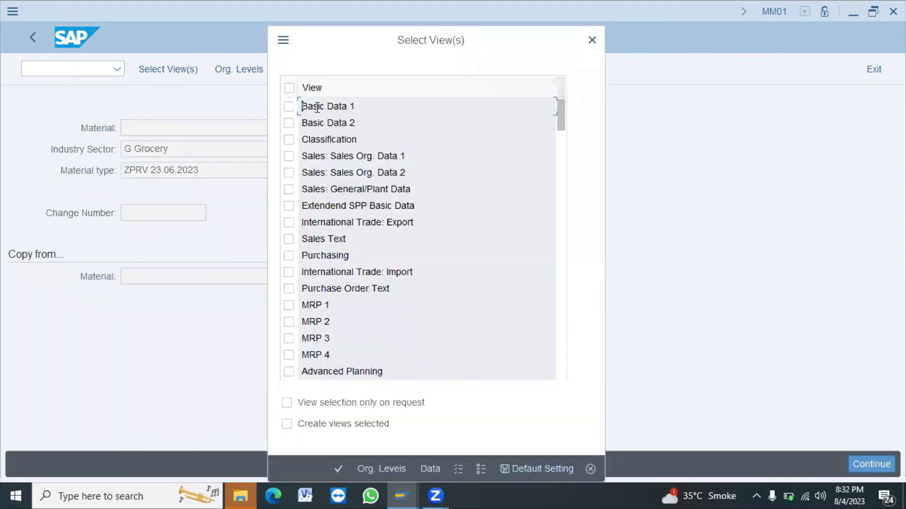
# Select the views Basic Data 1, Basic Data 2 and Classification for the new material and open them
pyautogui.click(289, 106)
pyautogui.click(289, 124)
pyautogui.click(290, 139)
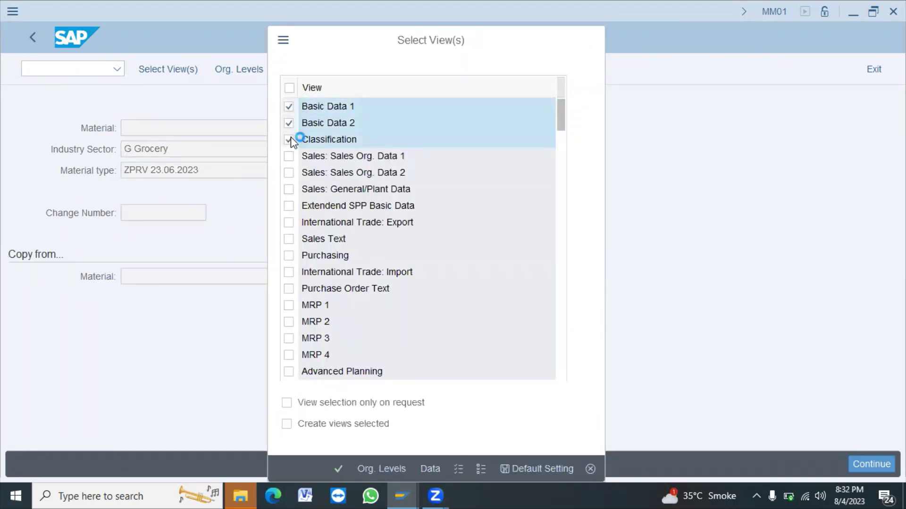
pyautogui.press('Return')
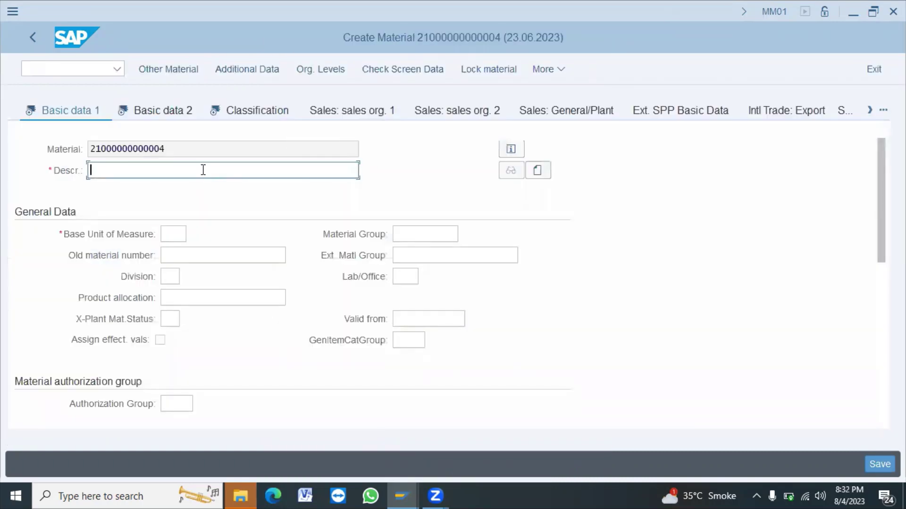
# Enter the material description T-Shirt and base unit of measure pc, and continue past the Basic Data 1 view
pyautogui.write('T')
pyautogui.press('Down')
pyautogui.press('Return')
pyautogui.press('Return')
pyautogui.press('Down')
pyautogui.press('Return')
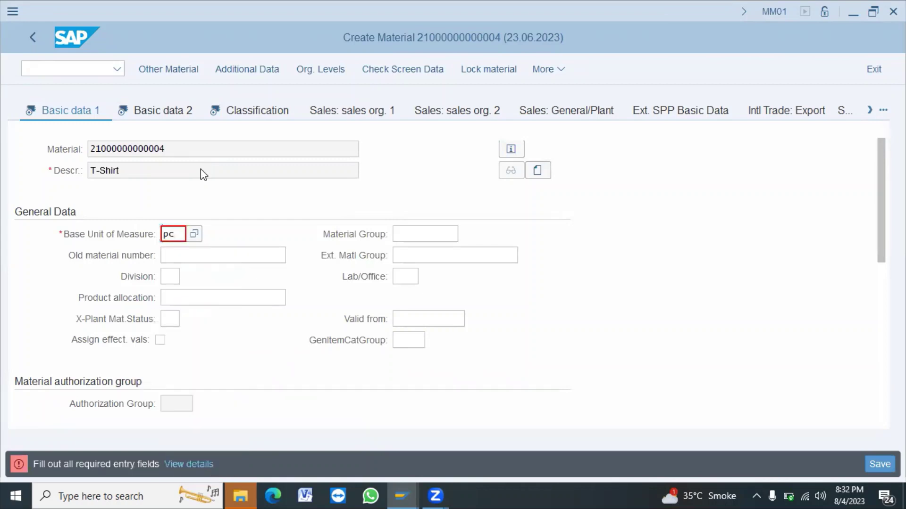
pyautogui.press('Return')
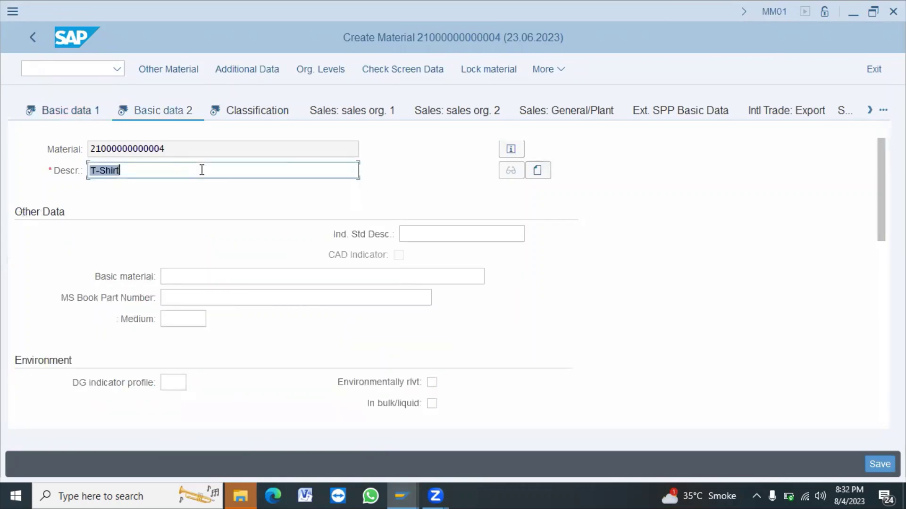
# Open the material's classification view and assign the class MM_MATERIAL to it
pyautogui.click(268, 118)
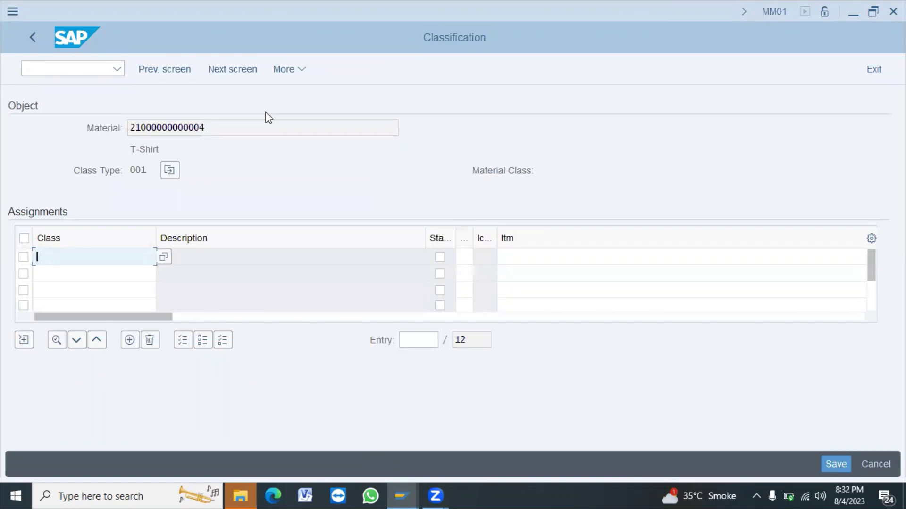
pyautogui.click(164, 256)
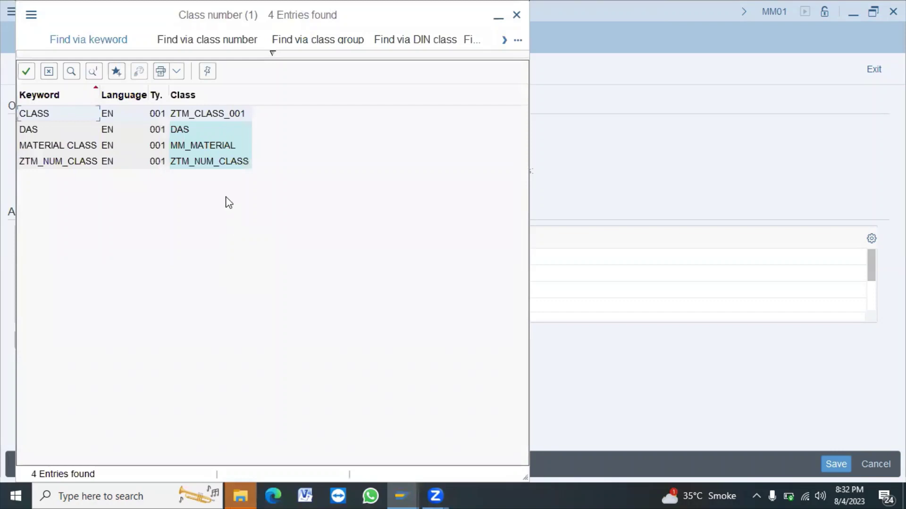
pyautogui.click(194, 146)
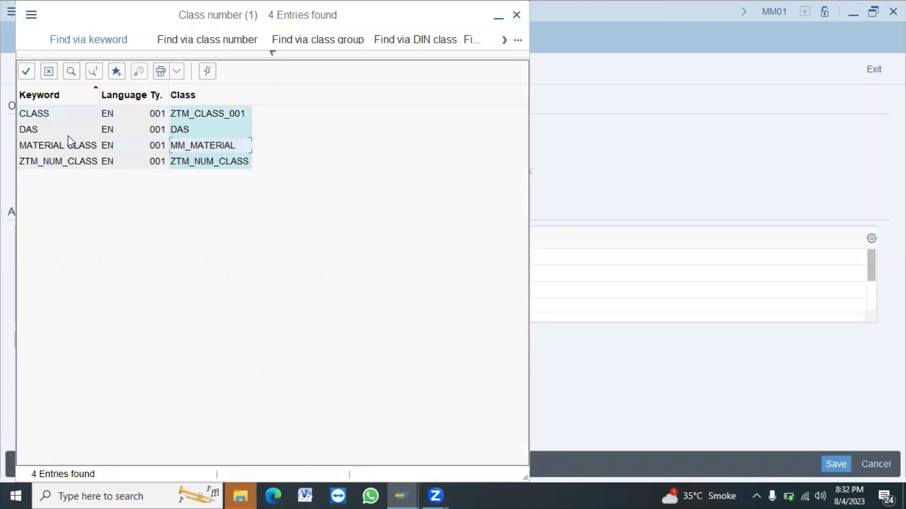
pyautogui.doubleClick(185, 146)
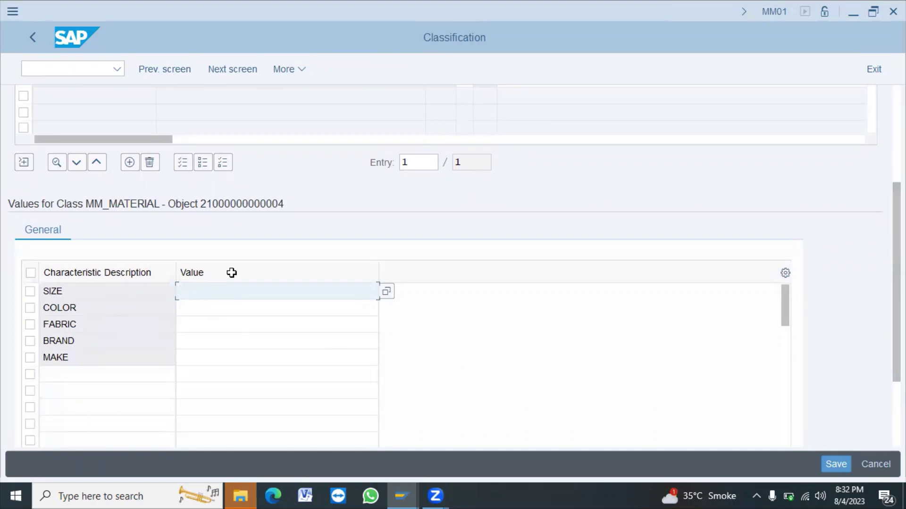
# Set the material's SIZE characteristic to SMALL and its COLOR characteristic to BLUE
pyautogui.click(387, 292)
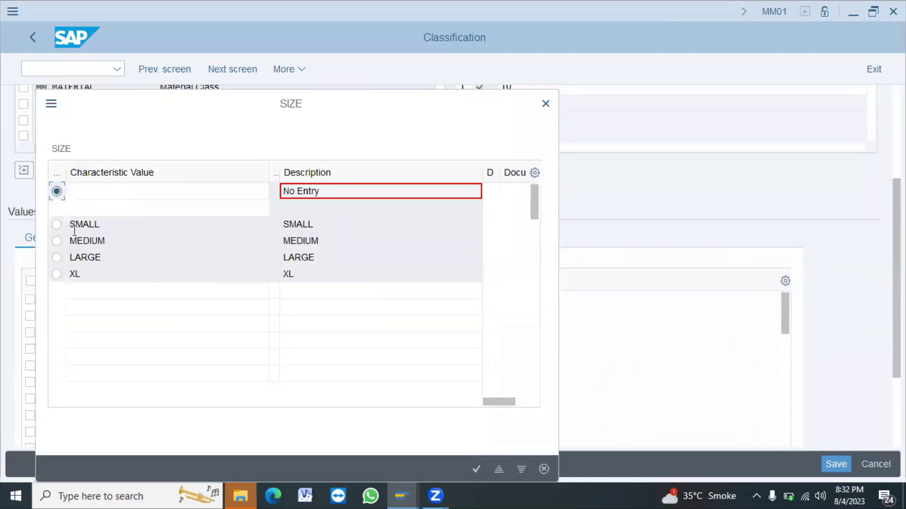
pyautogui.click(56, 225)
pyautogui.click(474, 470)
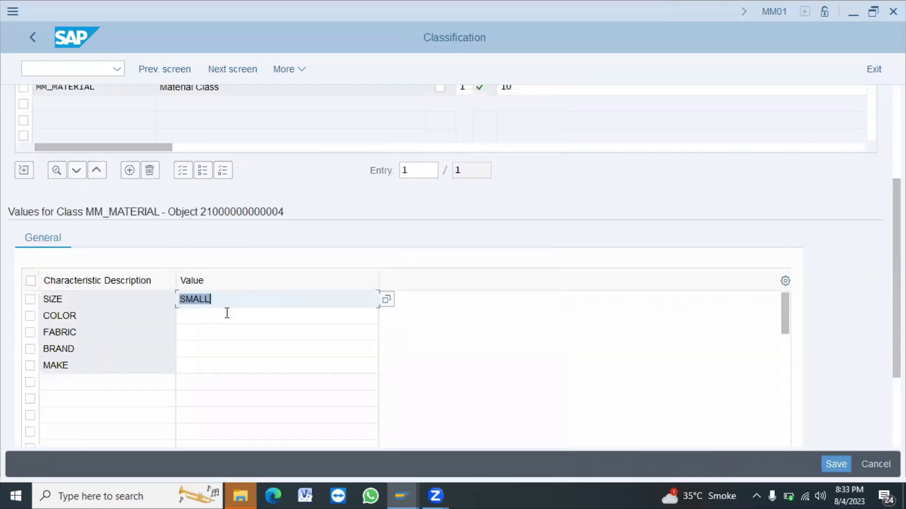
pyautogui.click(229, 315)
pyautogui.click(386, 315)
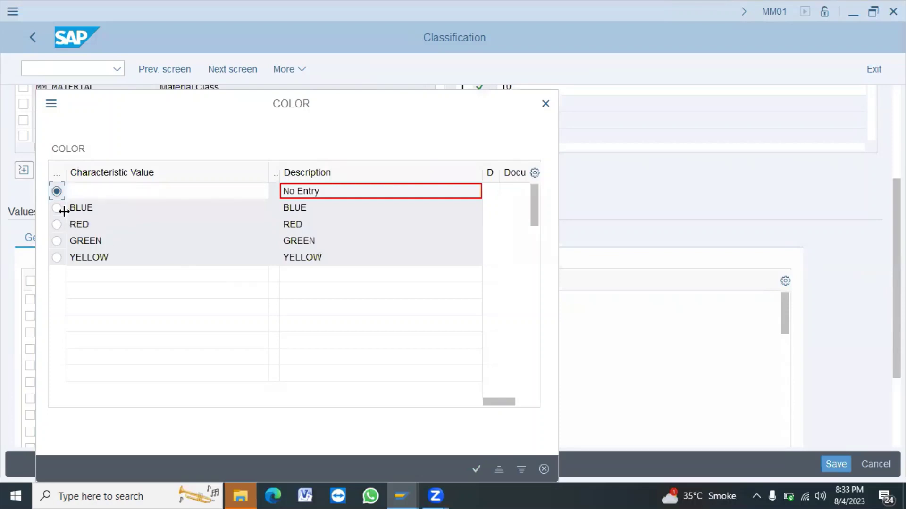
pyautogui.click(57, 208)
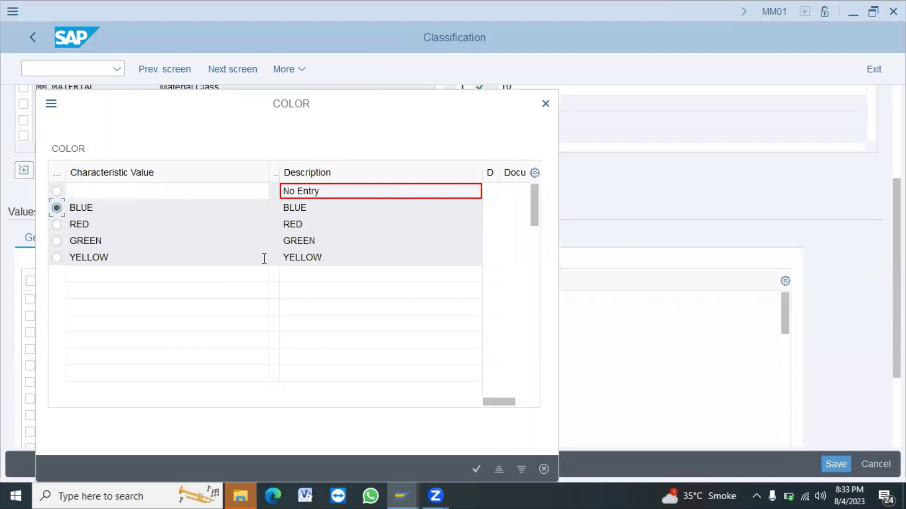
pyautogui.click(477, 470)
# Set the material's FABRIC characteristic to COTTON and its BRAND characteristic to DINNER
pyautogui.click(234, 333)
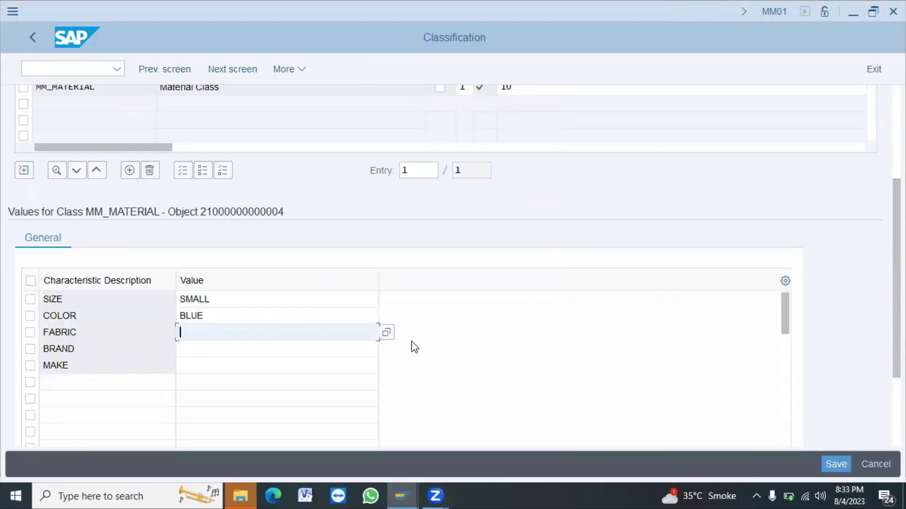
pyautogui.click(386, 332)
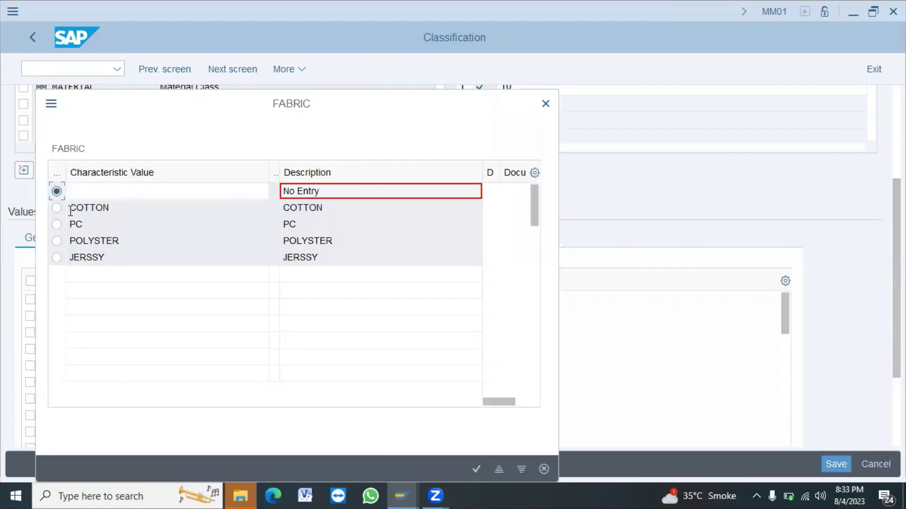
pyautogui.click(56, 208)
pyautogui.click(477, 464)
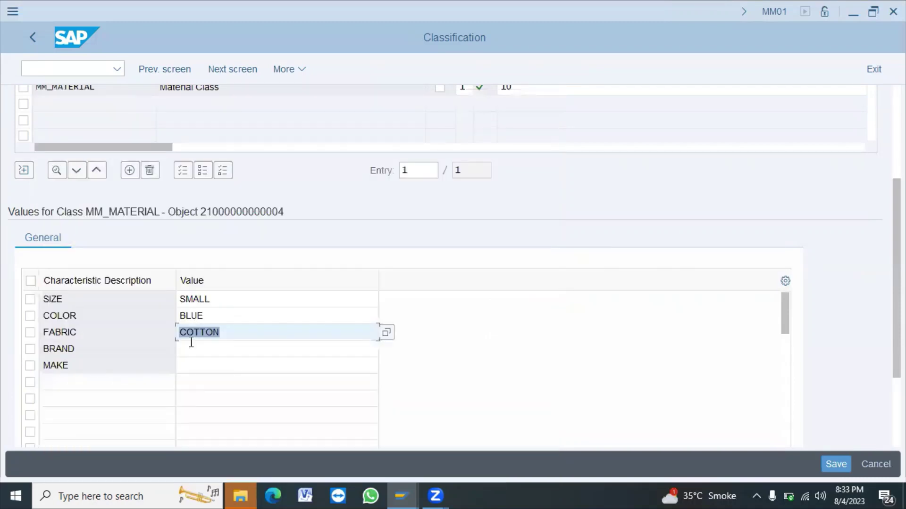
pyautogui.click(193, 351)
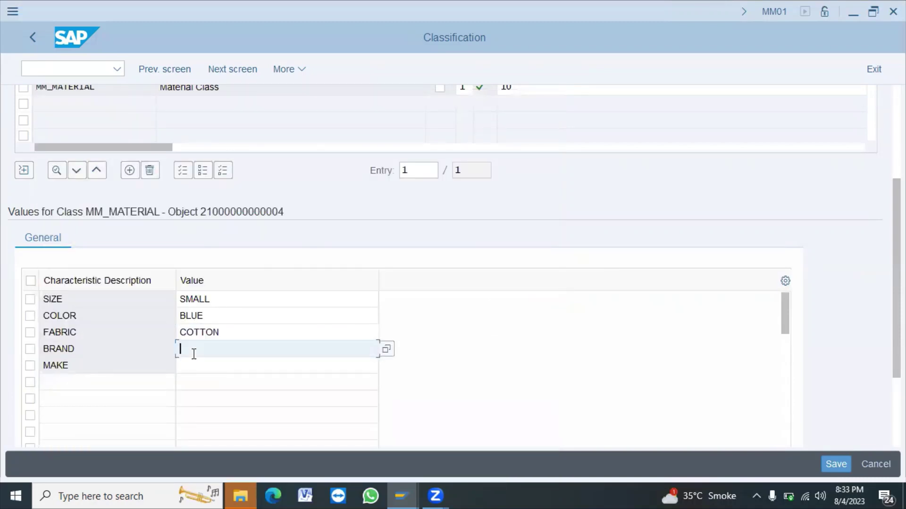
pyautogui.click(387, 350)
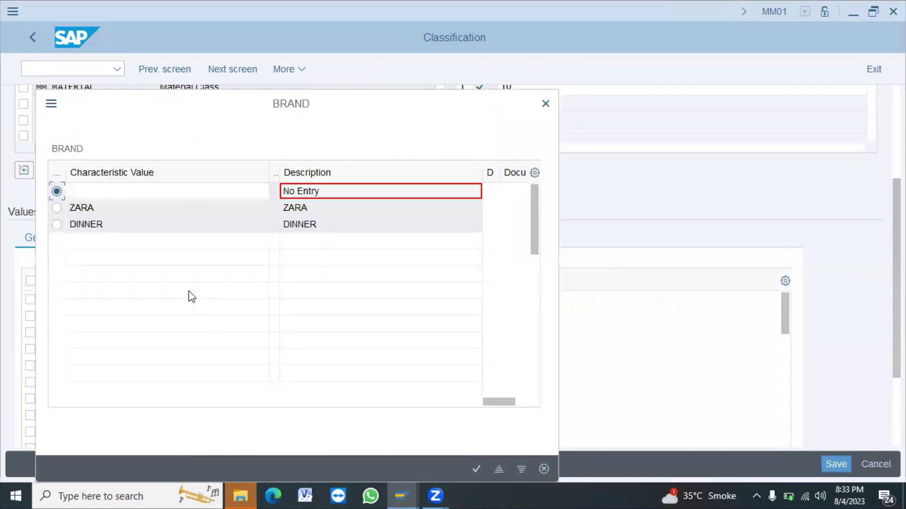
pyautogui.click(57, 224)
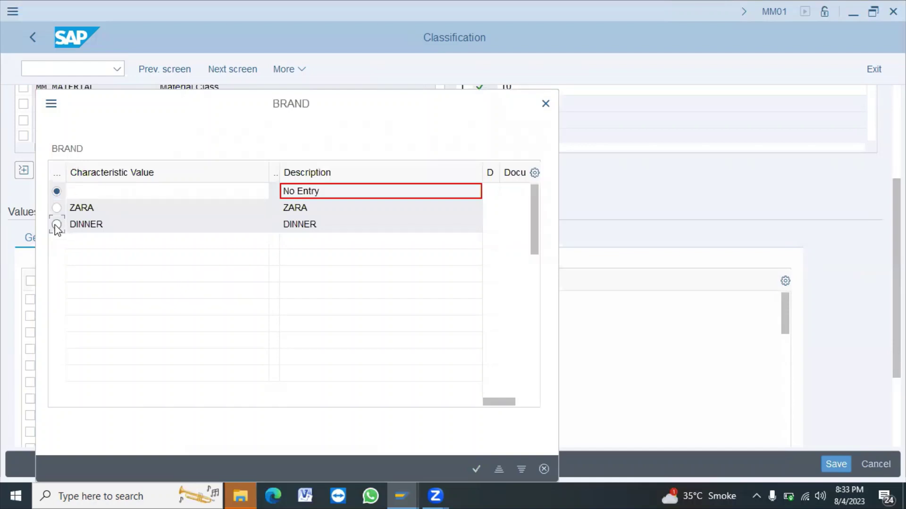
pyautogui.click(480, 468)
# Set the material's MAKE characteristic to INDIA and save the new material
pyautogui.click(227, 366)
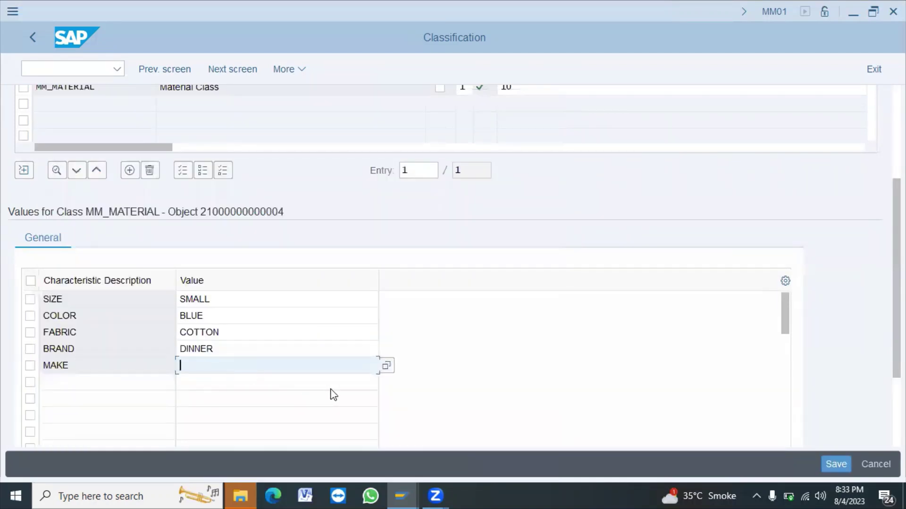
pyautogui.click(385, 367)
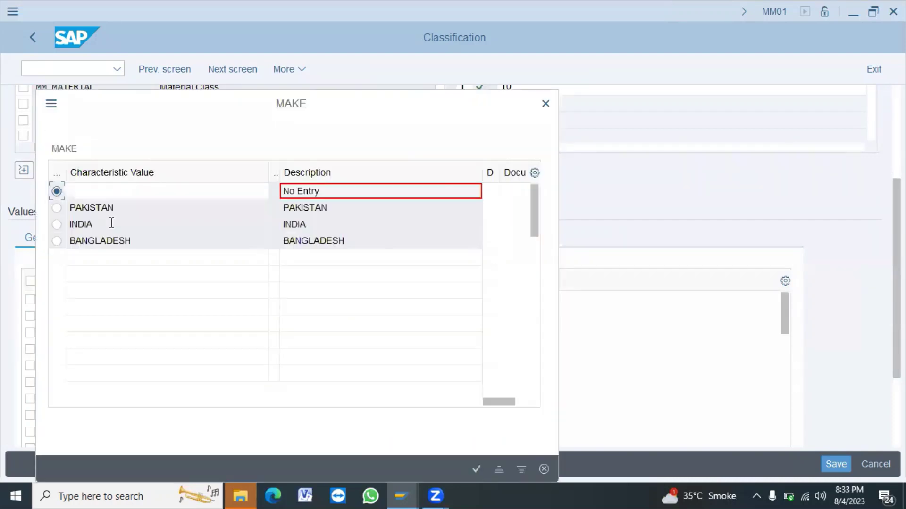
pyautogui.click(57, 225)
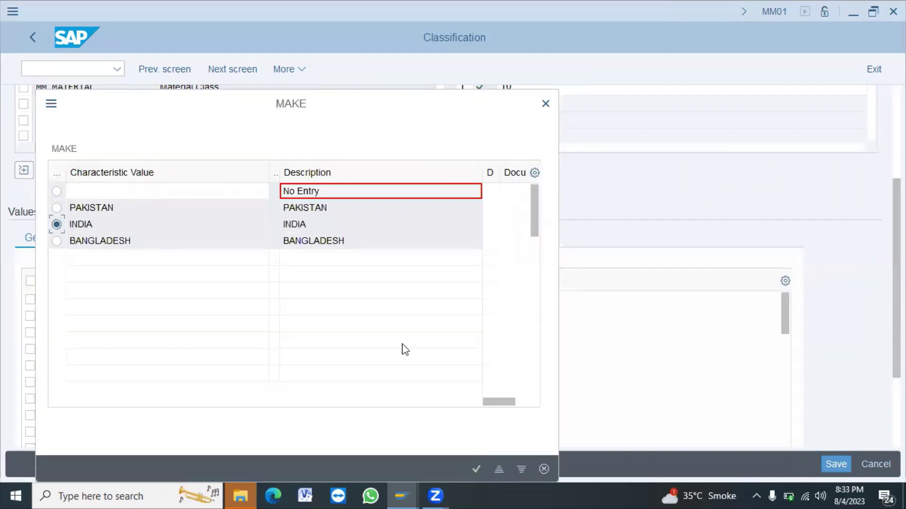
pyautogui.click(470, 466)
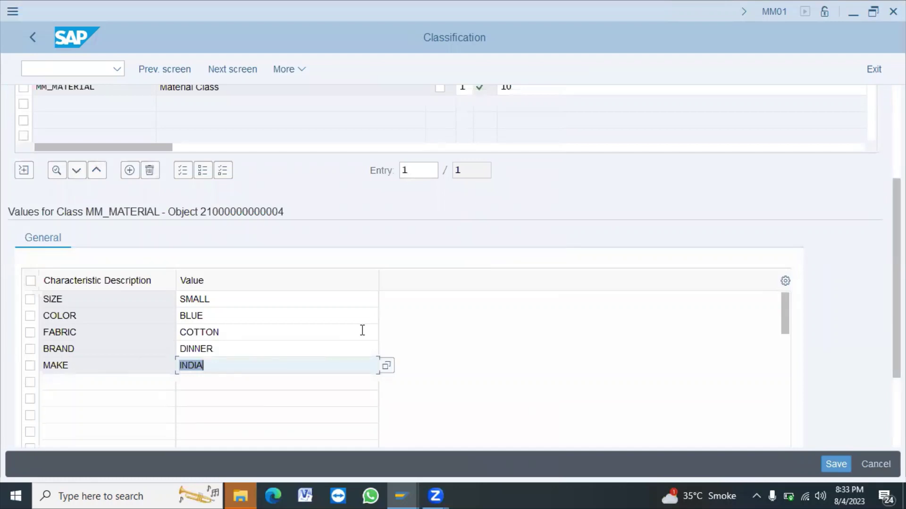
pyautogui.scroll(5, 362, 330)
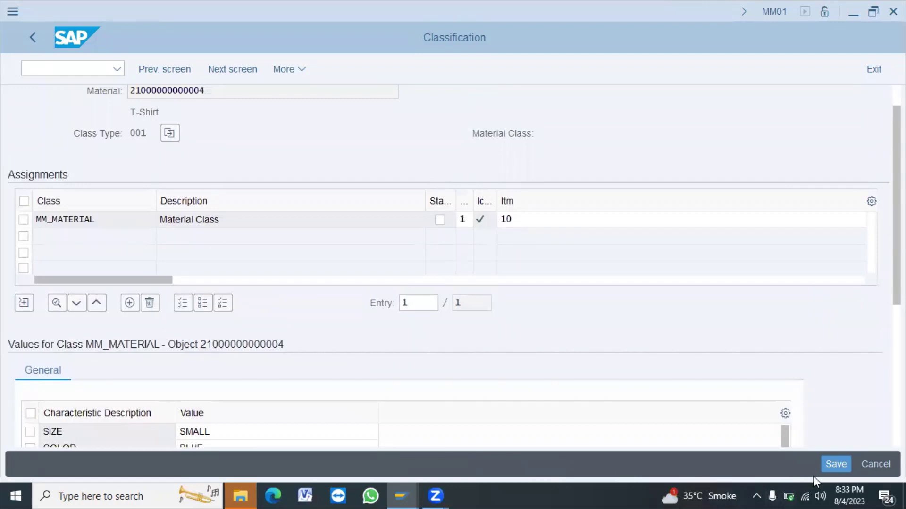
pyautogui.click(828, 469)
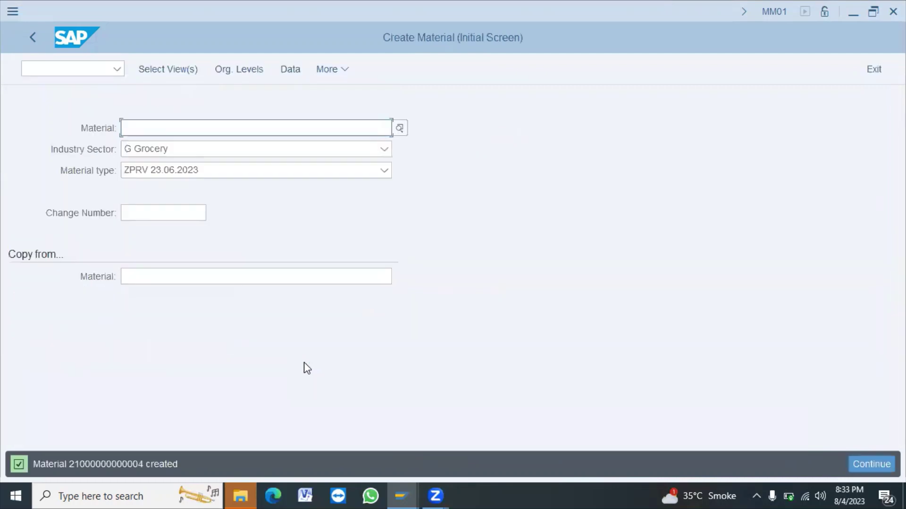
pyautogui.click(99, 465)
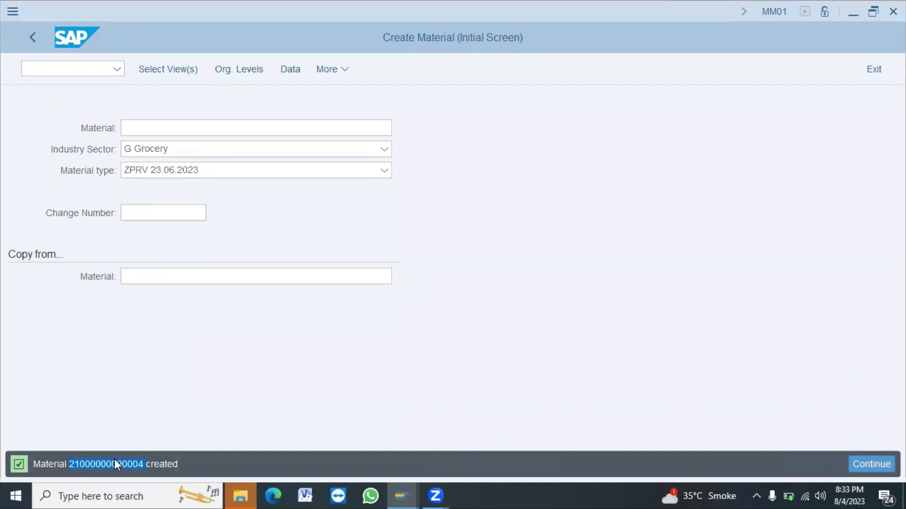
# Leave material creation and display the newly created T-Shirt material's Classification view in transaction MM03
pyautogui.press('F3')
pyautogui.write('MM03')
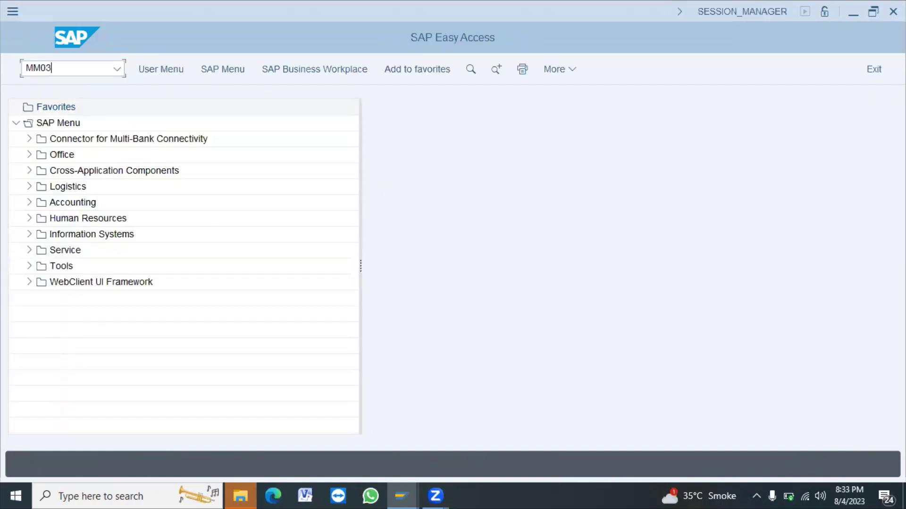
pyautogui.press('Return')
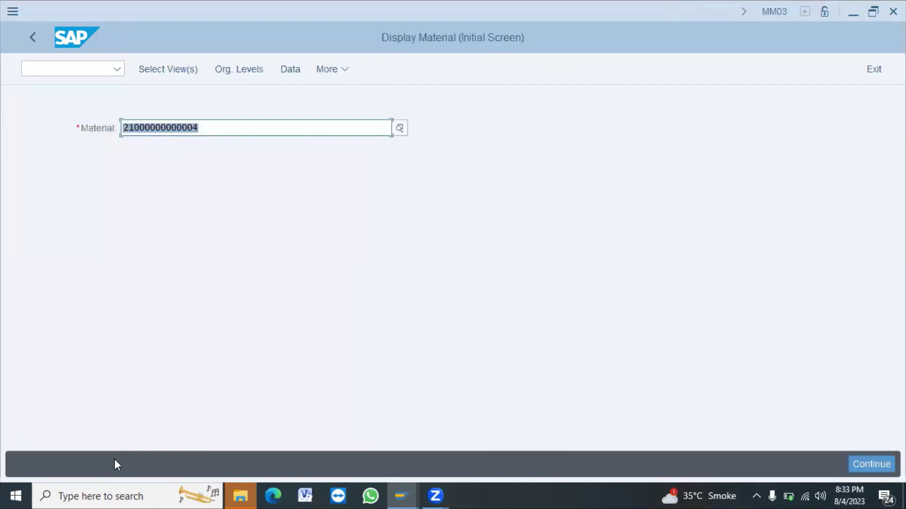
pyautogui.press('Return')
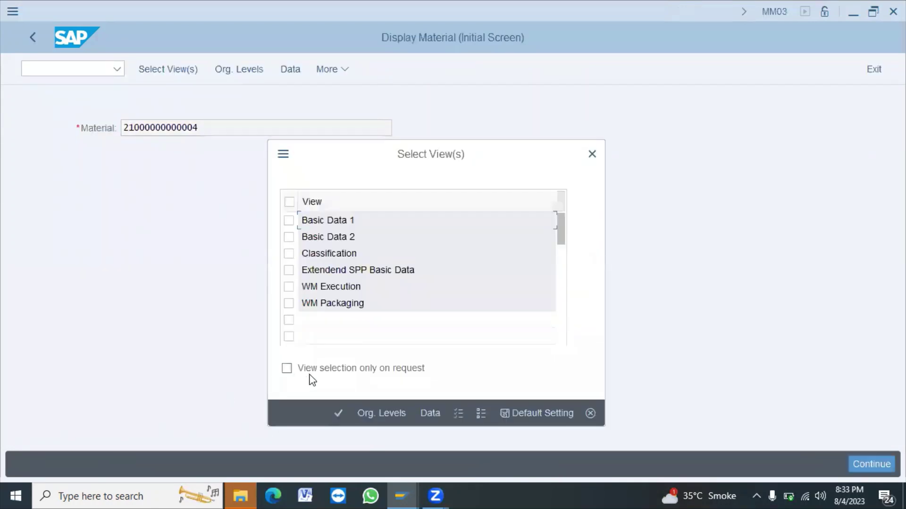
pyautogui.click(289, 254)
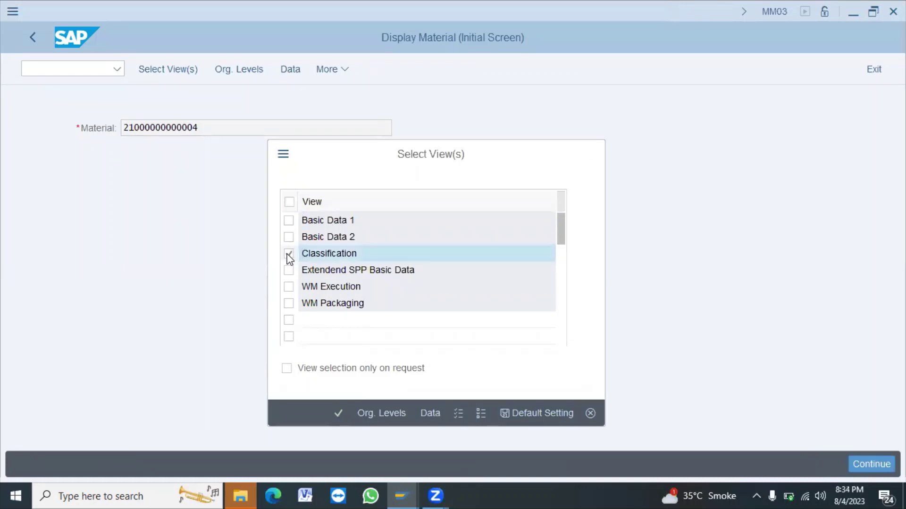
pyautogui.press('Return')
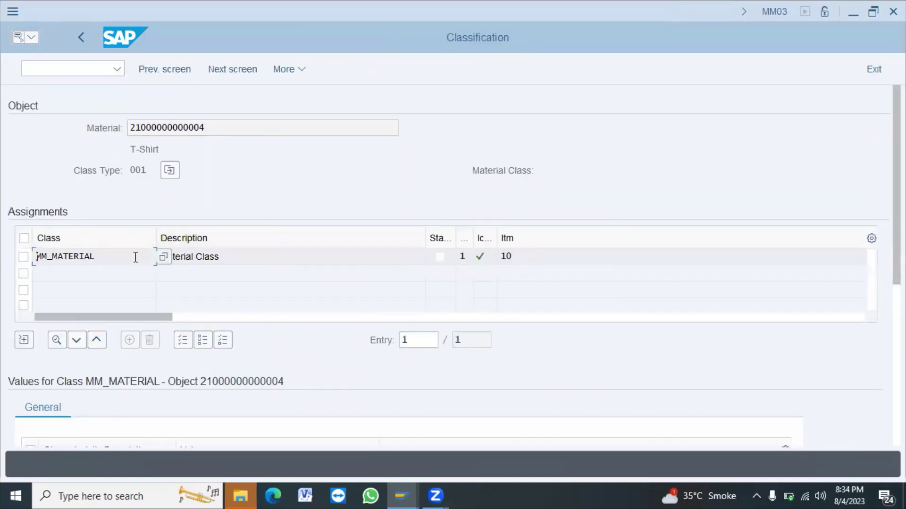
# Review the class assignment and the characteristic values for SIZE, COLOR, FABRIC, BRAND and MAKE in the material's classification
pyautogui.scroll(-4, 868, 236)
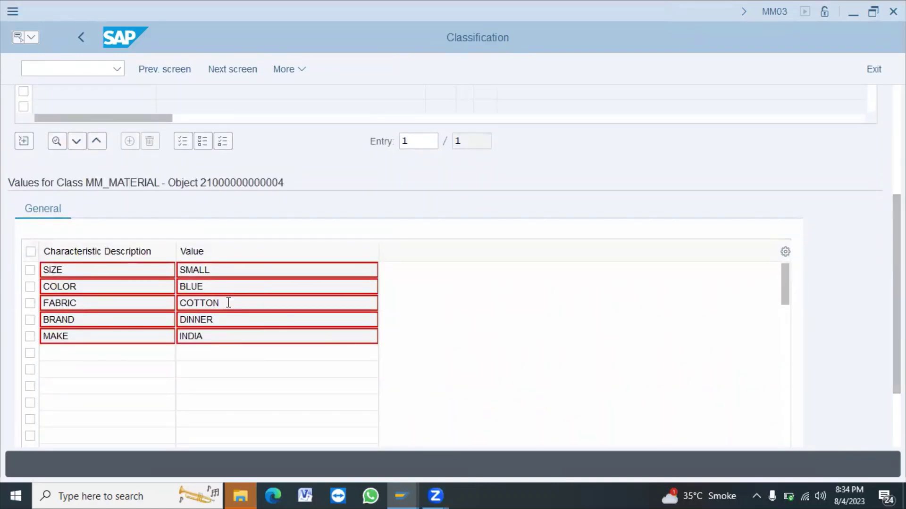
pyautogui.scroll(1, 227, 321)
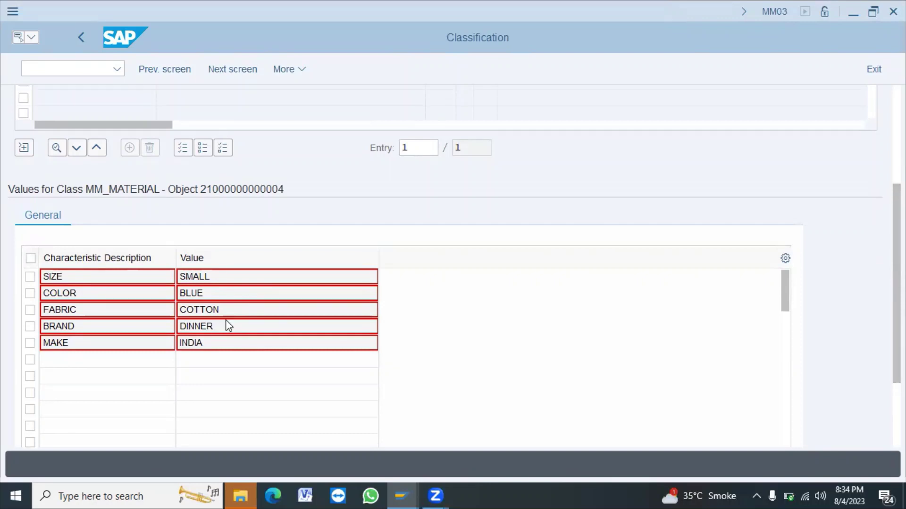
pyautogui.scroll(5, 227, 321)
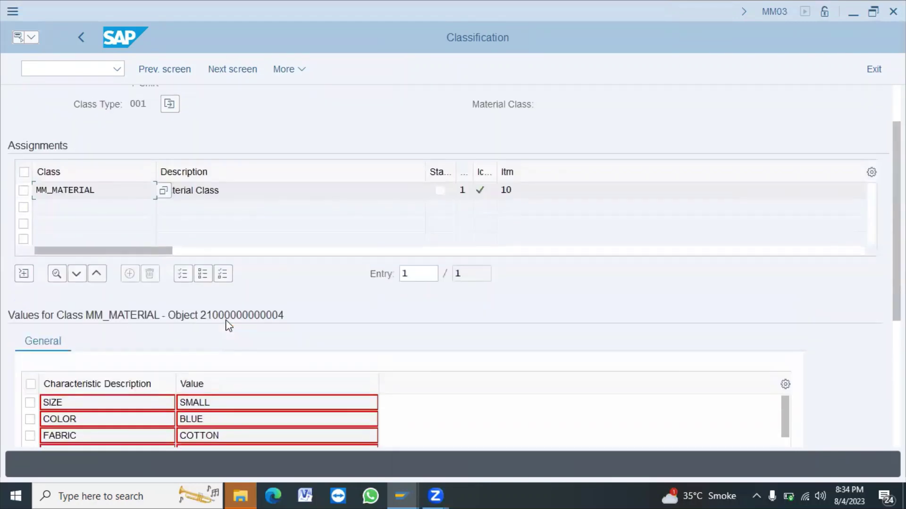
pyautogui.scroll(3, 229, 325)
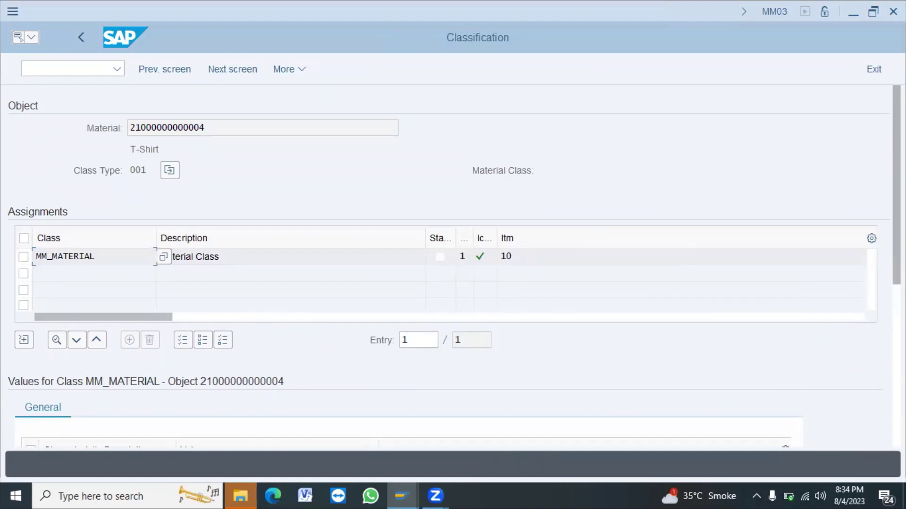
pyautogui.scroll(-4, 453, 264)
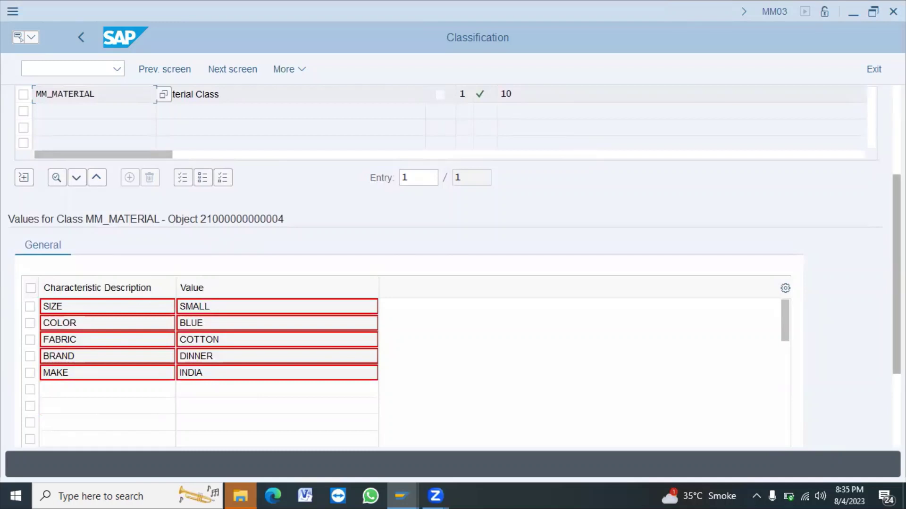
pyautogui.scroll(5, 452, 266)
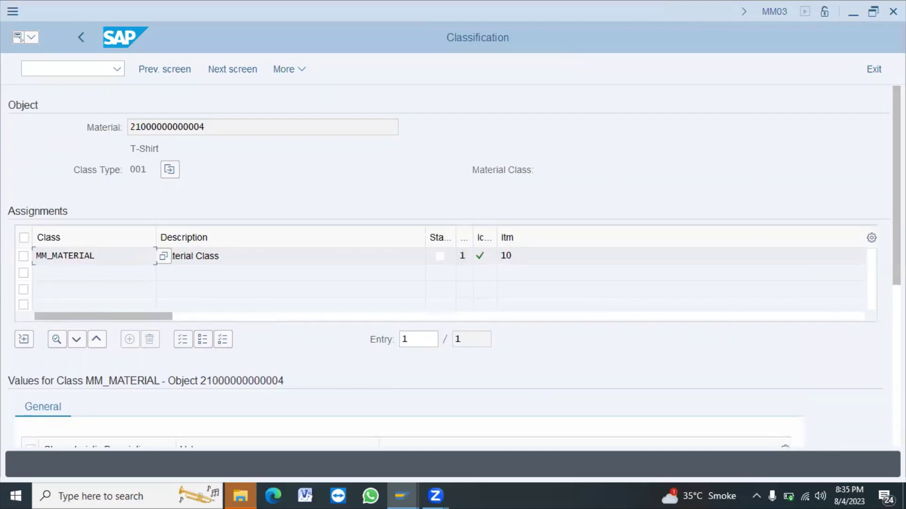
pyautogui.scroll(-5, 443, 267)
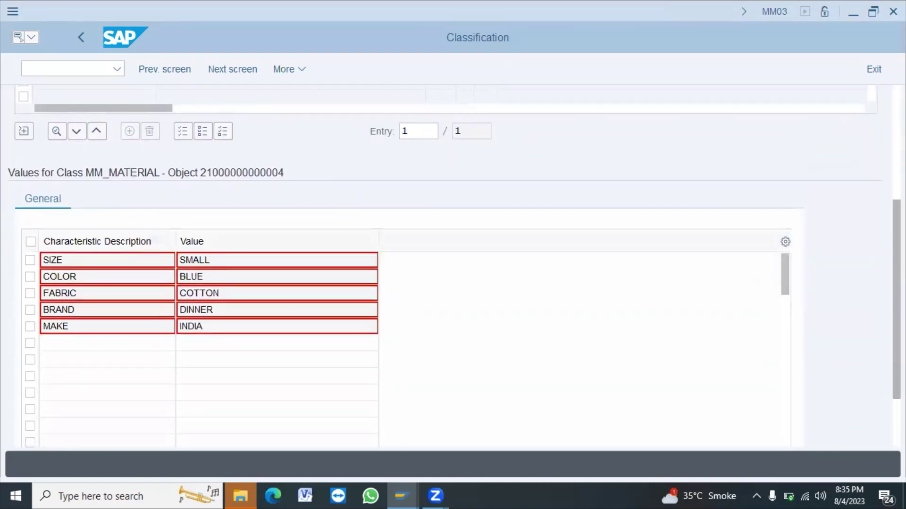
pyautogui.scroll(3, 37, 179)
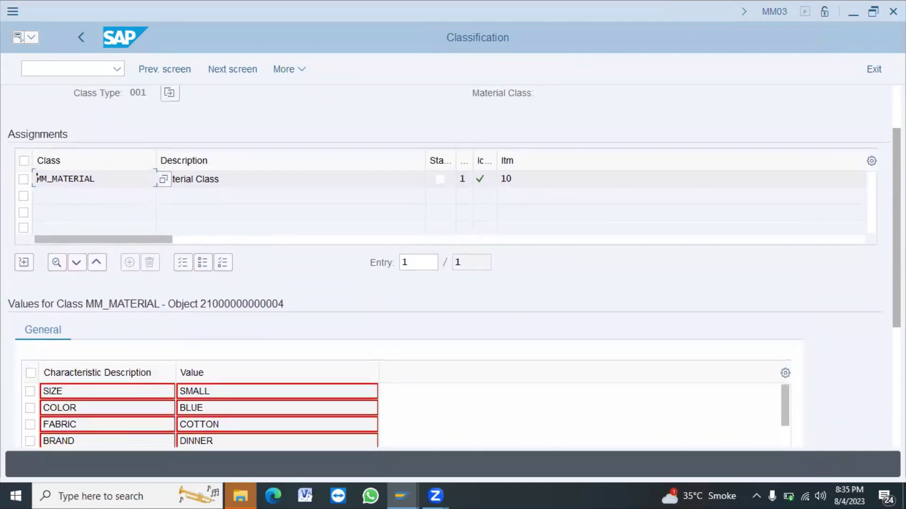
pyautogui.scroll(-2, 453, 264)
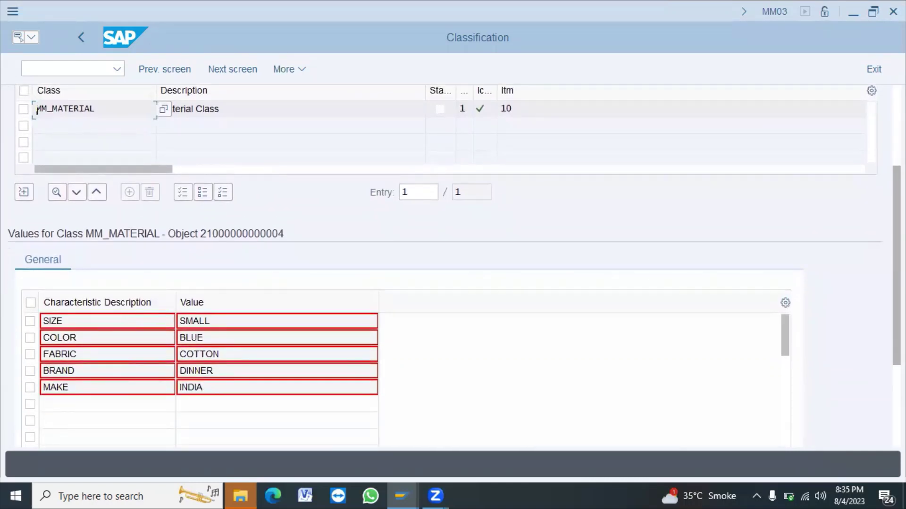
pyautogui.scroll(2, 37, 111)
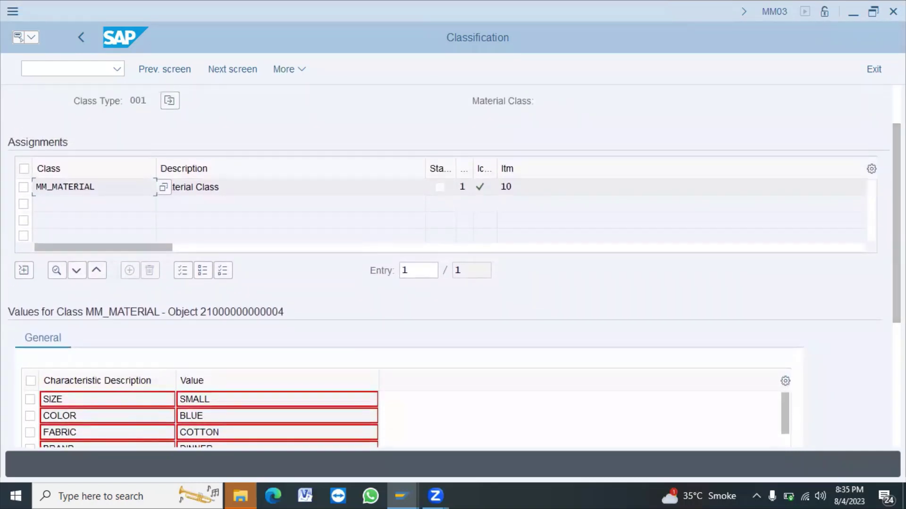